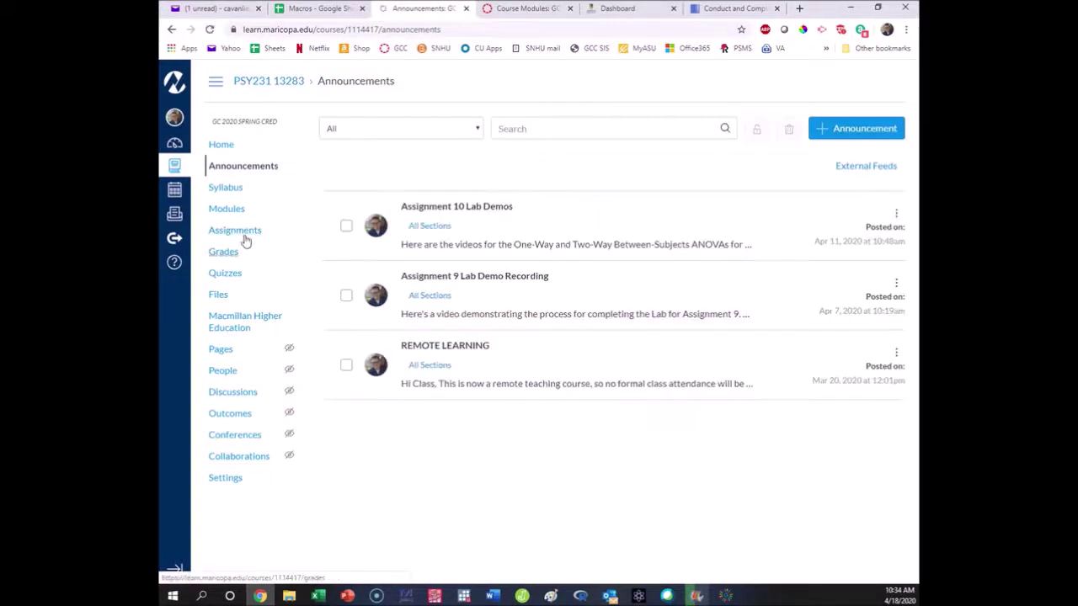
Step: Go to the PSY231 Assignments list and open the Assignment 11 quiz page
click(248, 232)
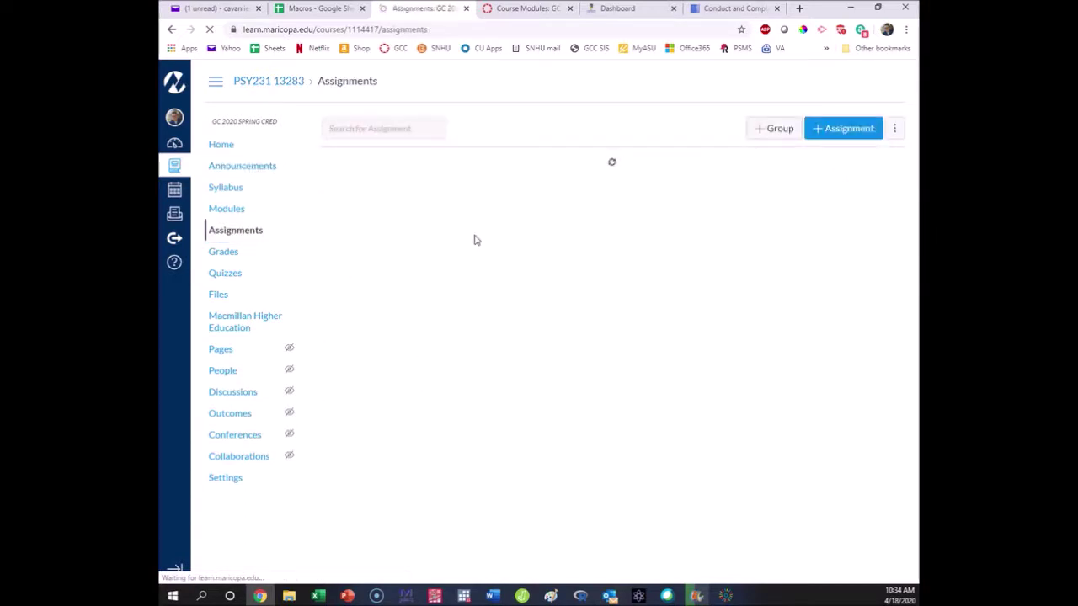
scroll(477, 243, down, 9)
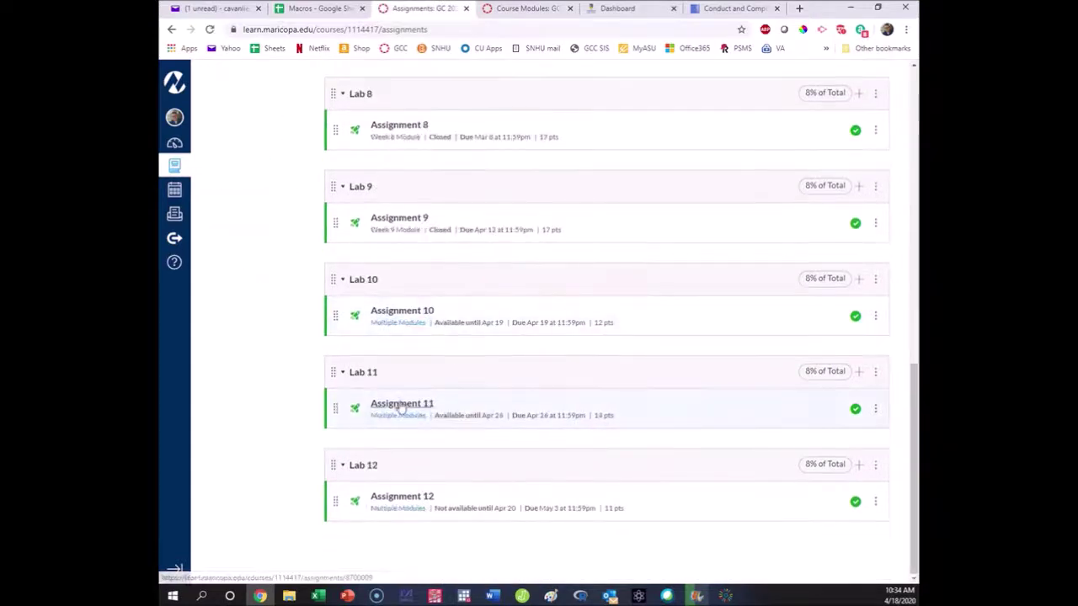
scroll(401, 407, up, 1)
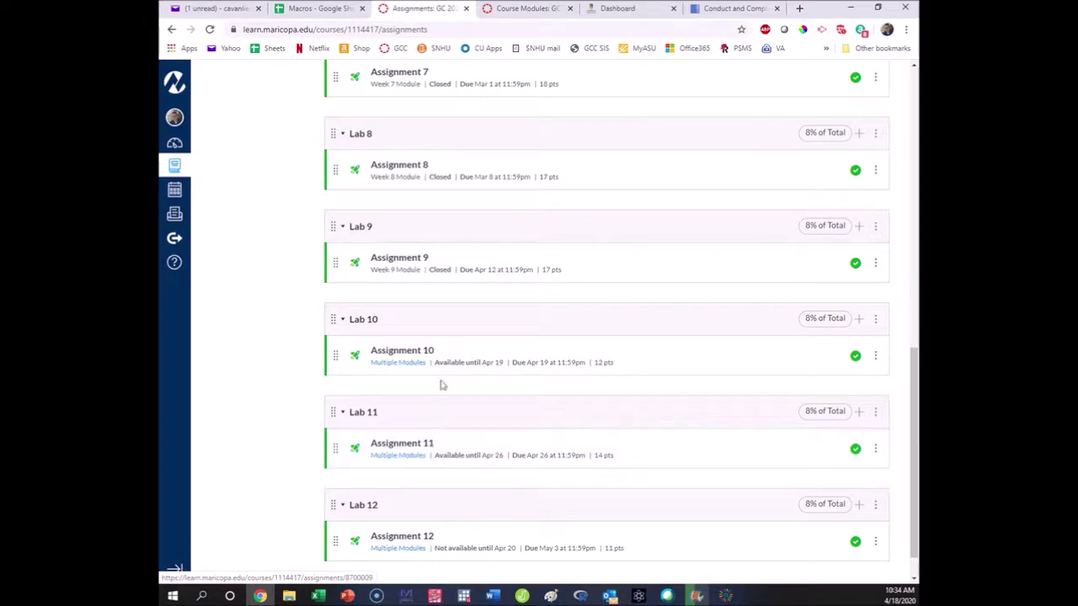
mouse_move(426, 447)
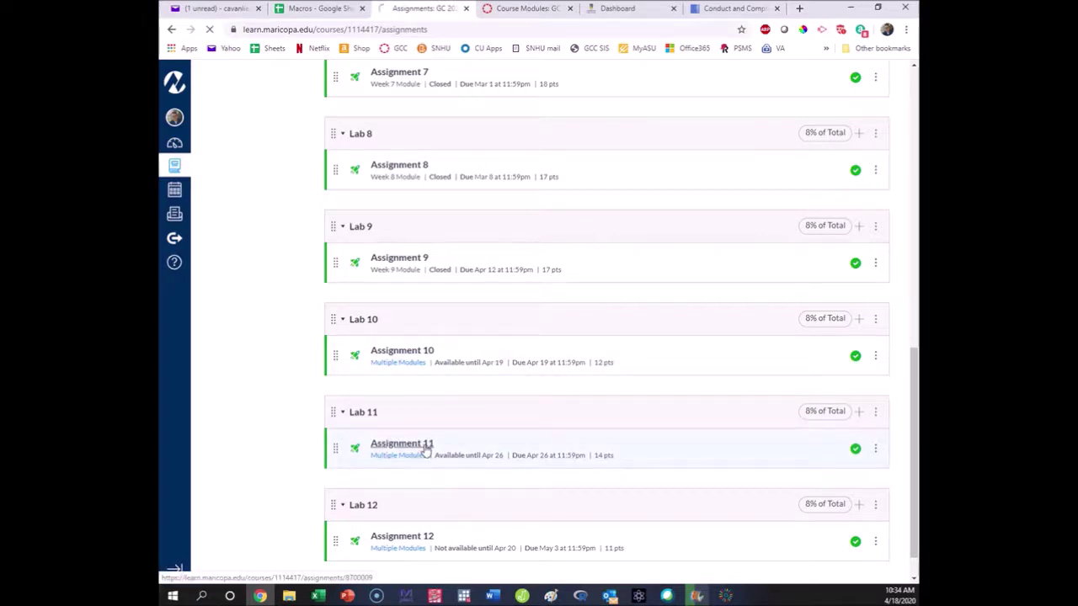
click(423, 442)
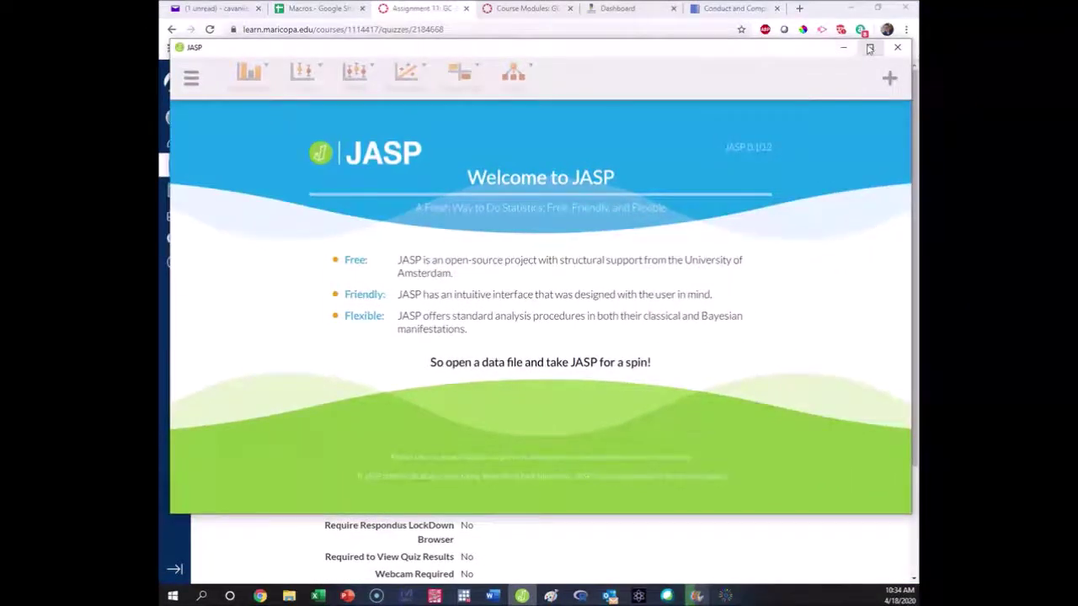
Step: Maximize JASP, load GSS for PSY230.sav from Recent Files, then return to Assignment 11
click(869, 48)
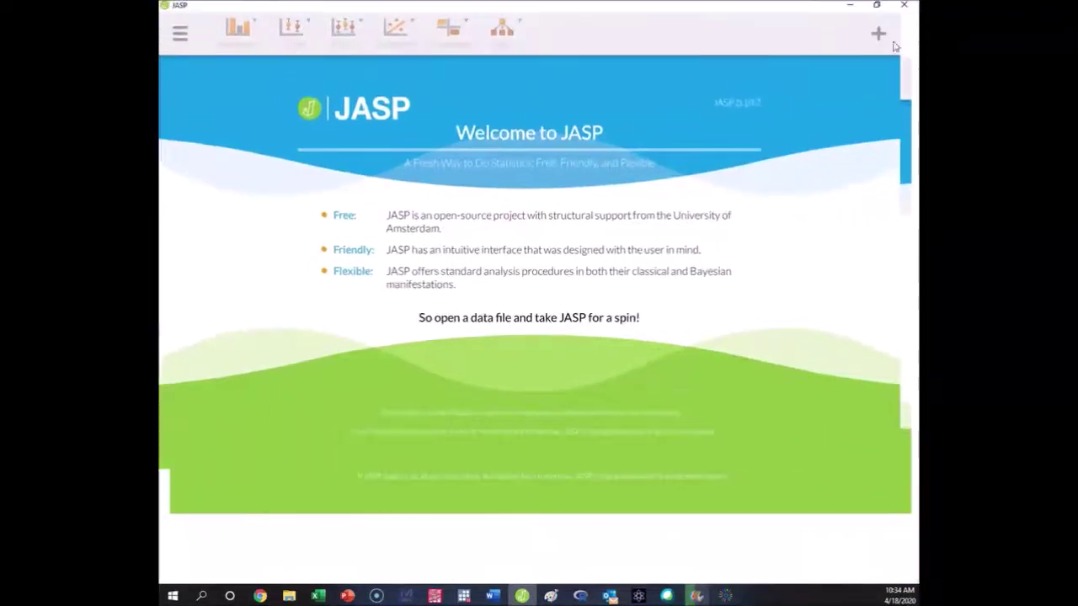
click(191, 39)
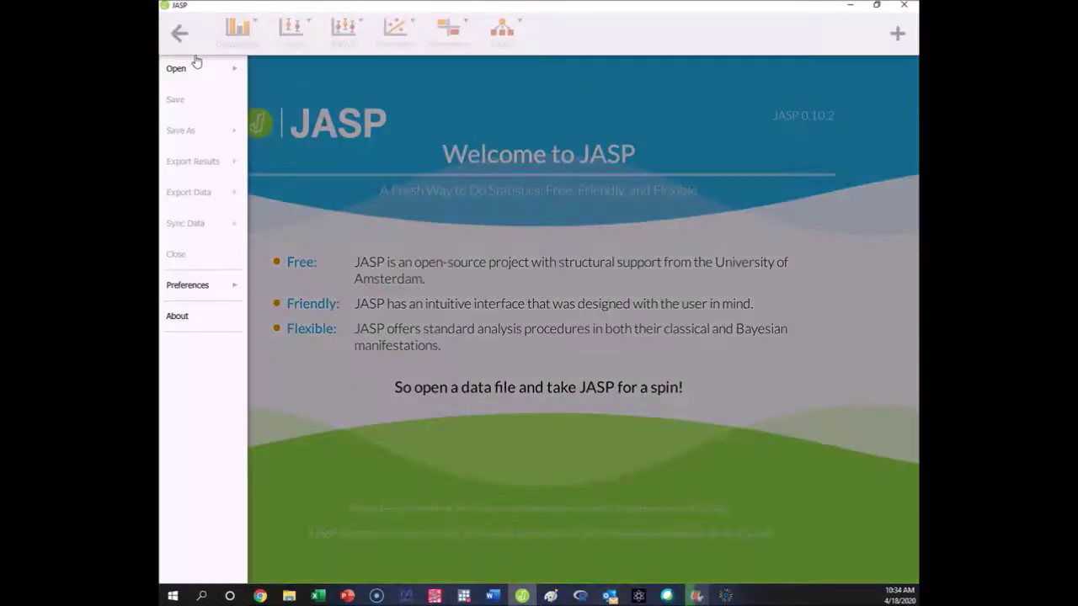
click(194, 71)
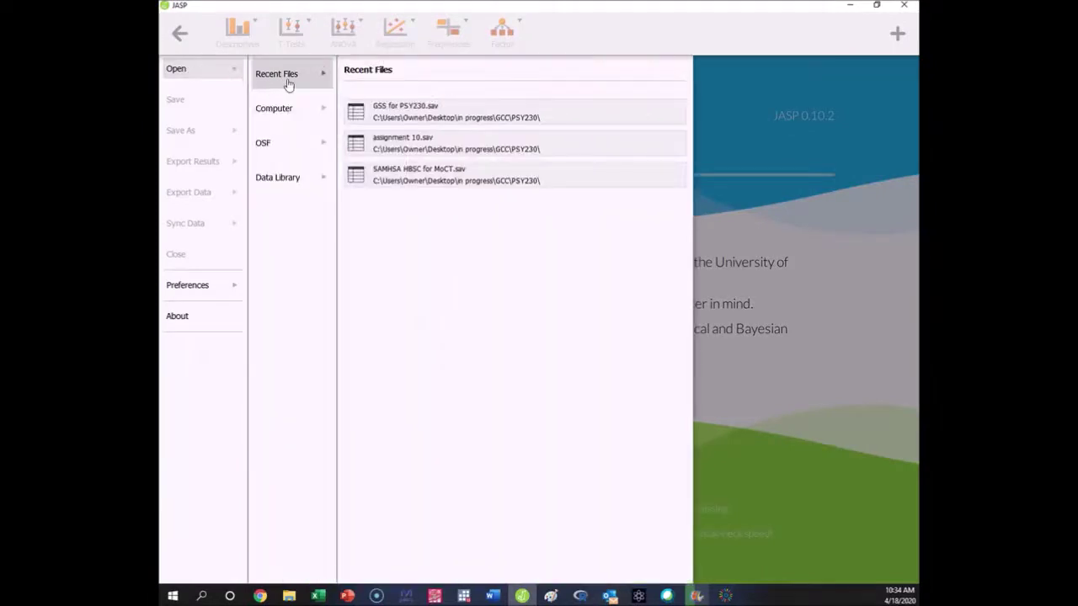
click(416, 118)
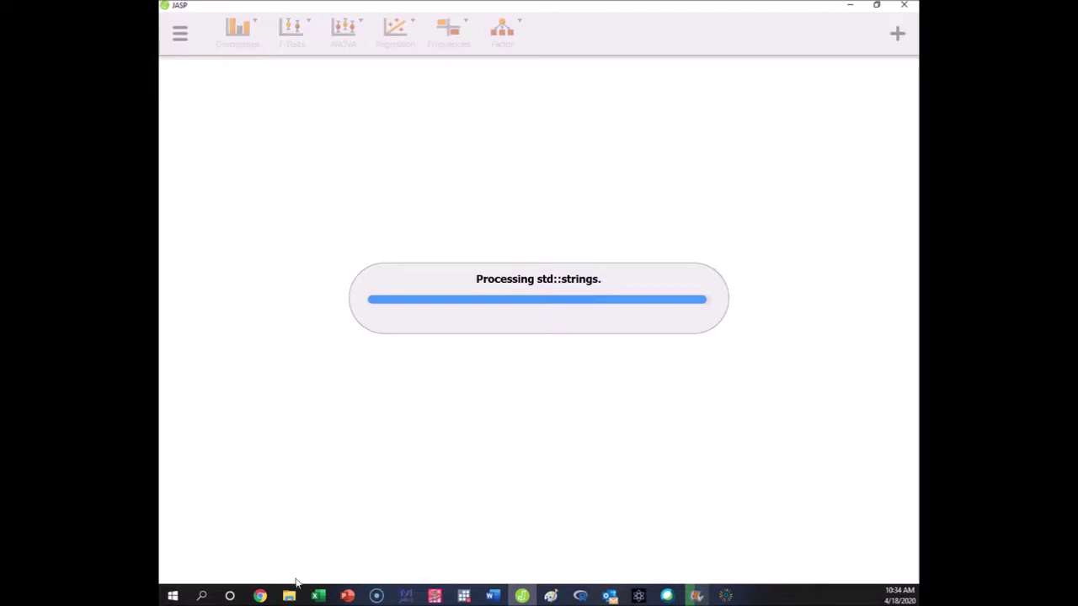
mouse_move(265, 599)
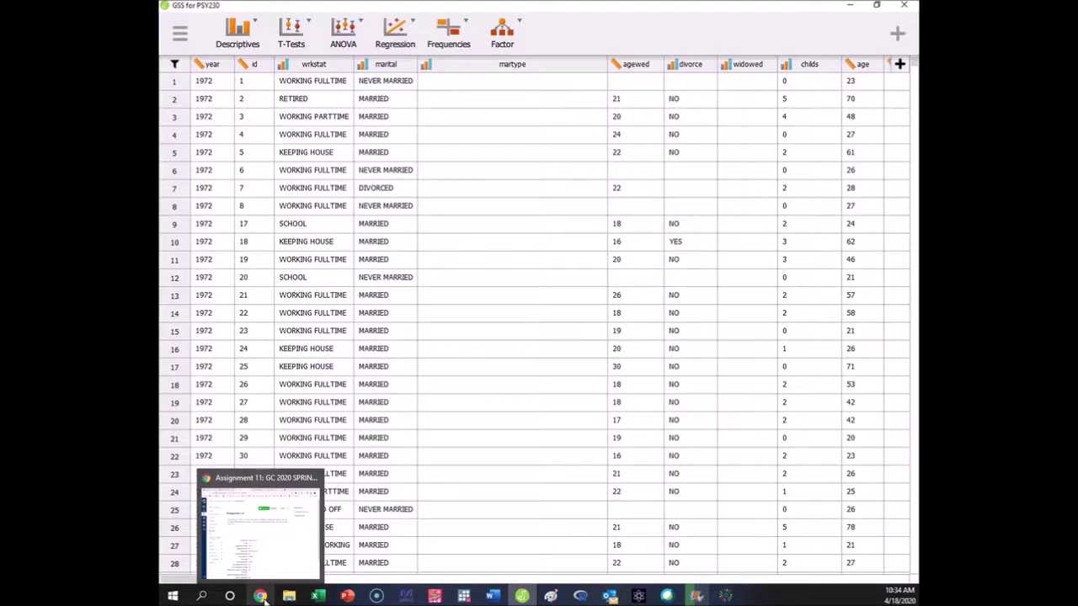
click(276, 575)
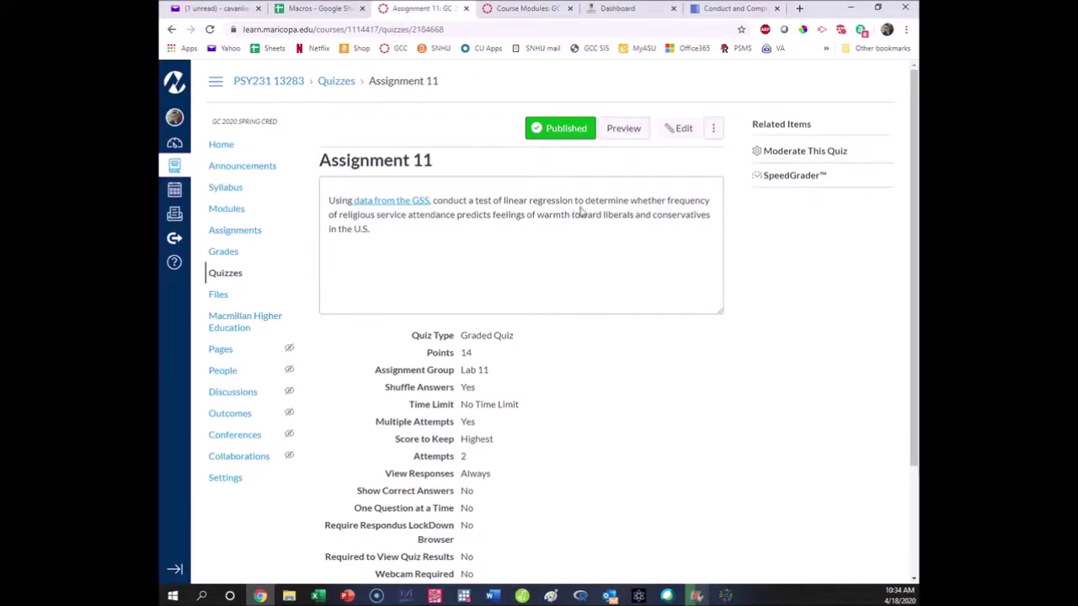
Step: Highlight the predictor phrase in the instructions, then bring the GSS data window forward
drag(358, 214, 481, 213)
click(635, 216)
mouse_move(522, 596)
click(517, 544)
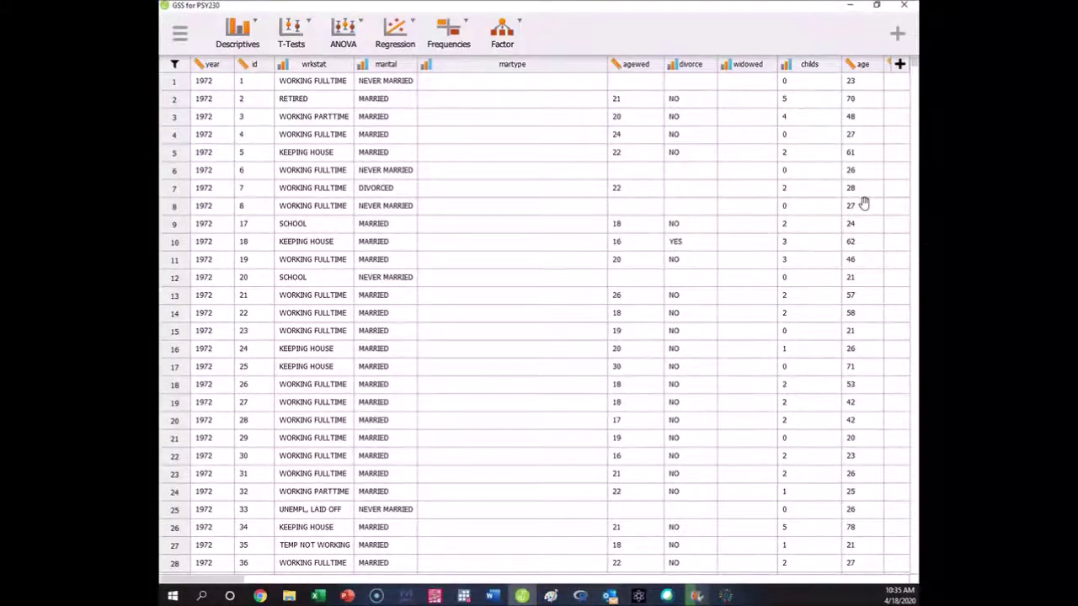
Step: Highlight 'religious service attendance' and the warmth-toward-liberals outcome wording, then minimize Chrome
click(259, 595)
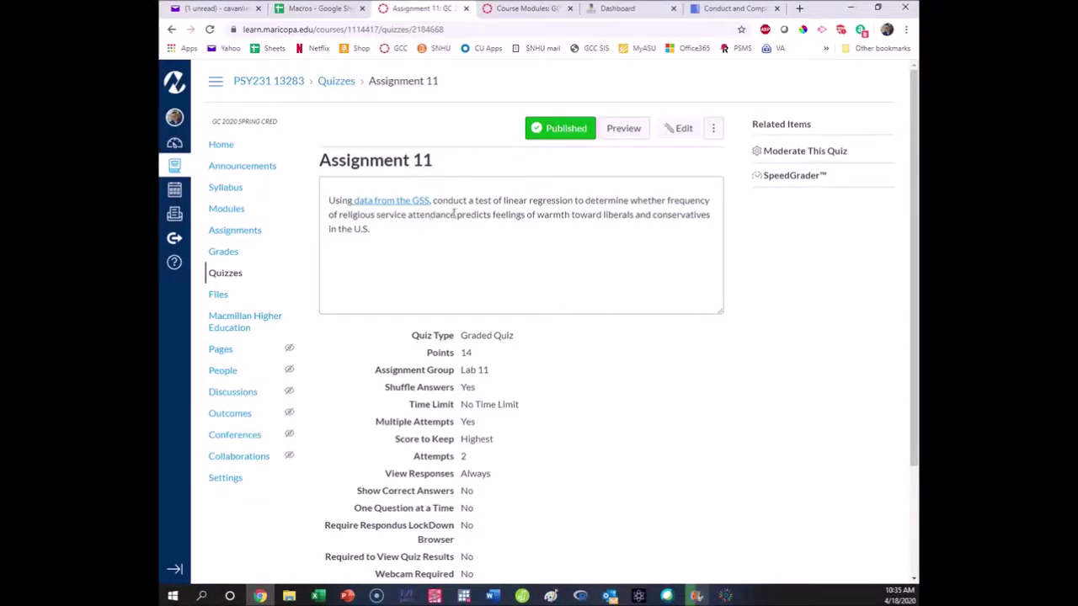
drag(455, 215, 339, 215)
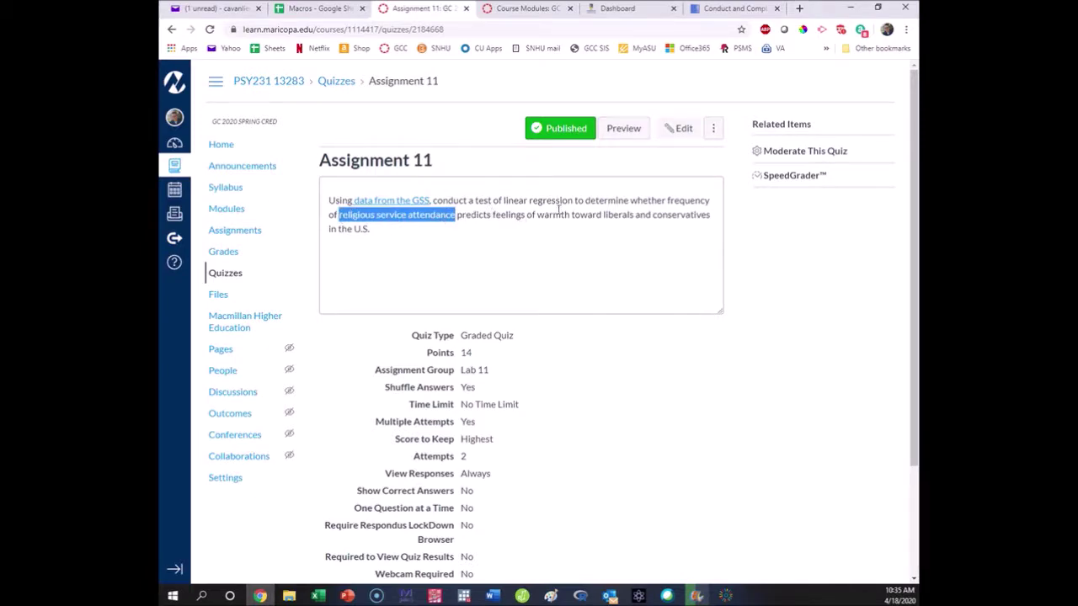
drag(549, 215, 682, 216)
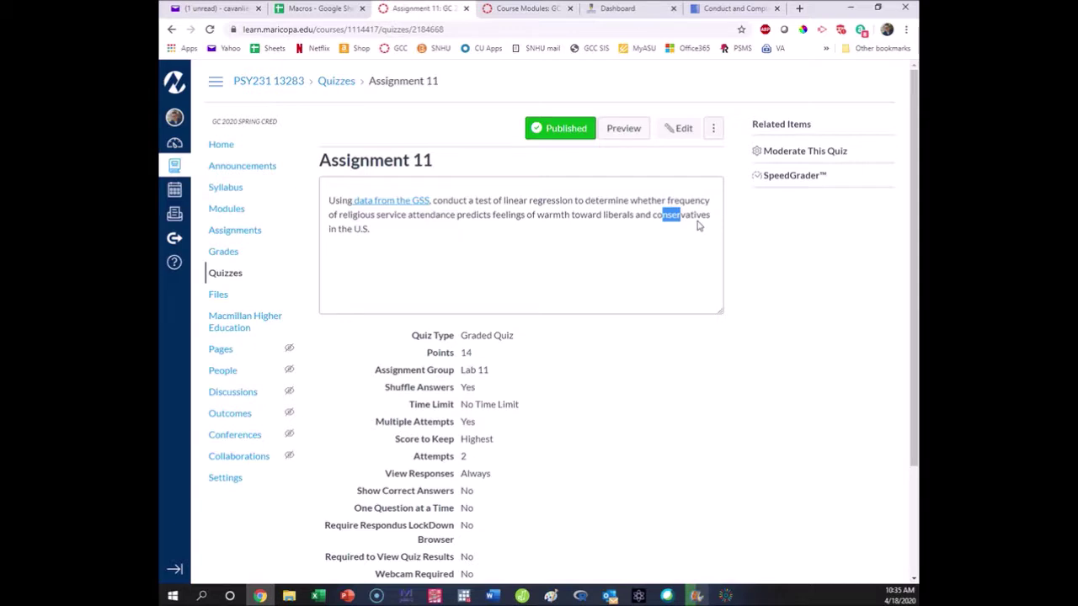
click(849, 8)
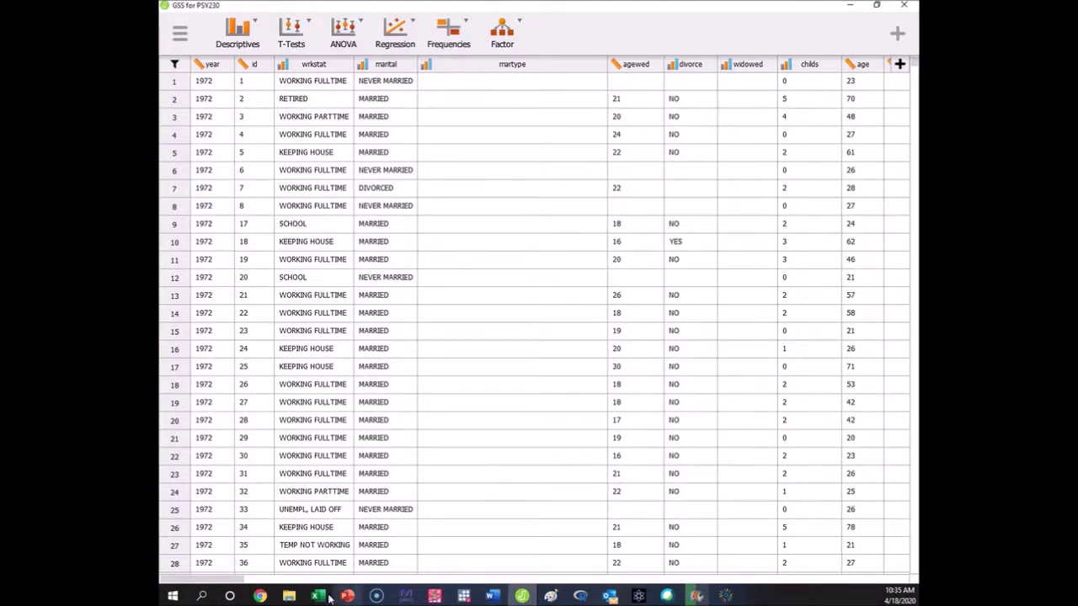
scroll(410, 408, right, 3)
scroll(410, 408, right, 10)
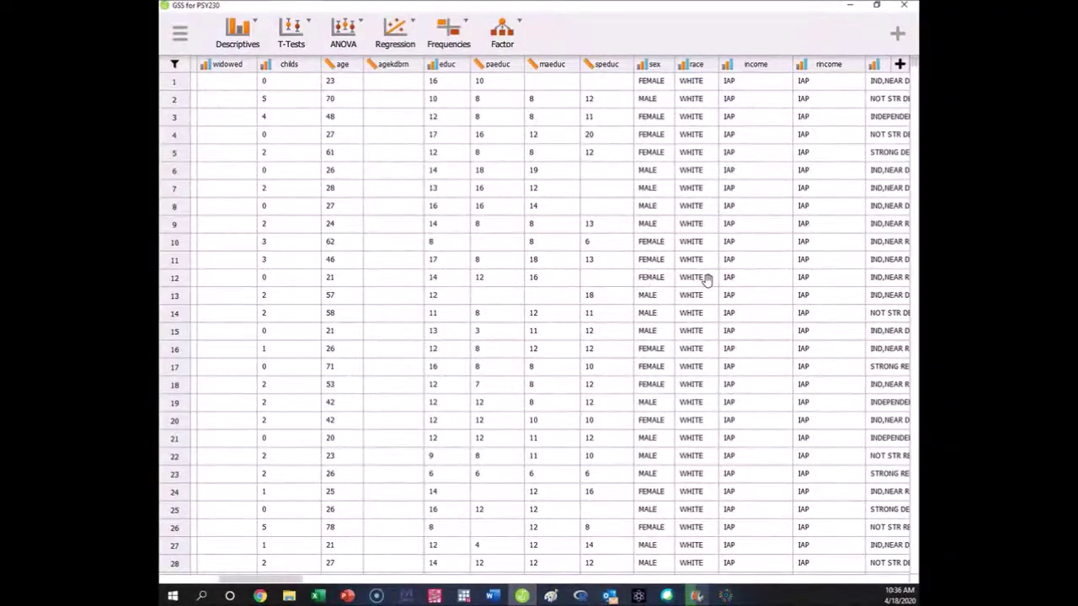
scroll(611, 278, right, 4)
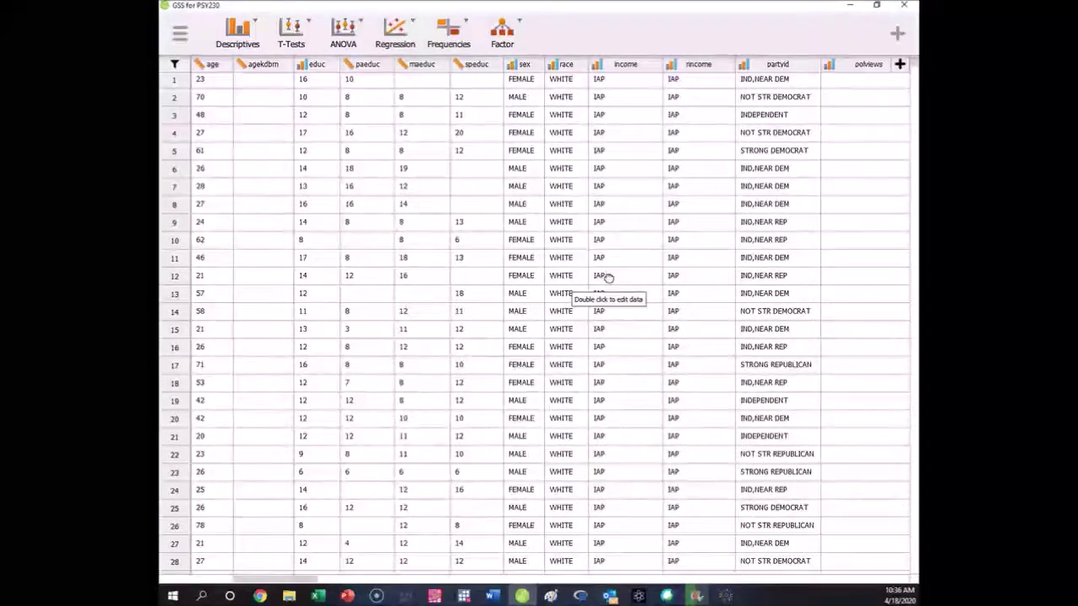
scroll(722, 284, left, 4)
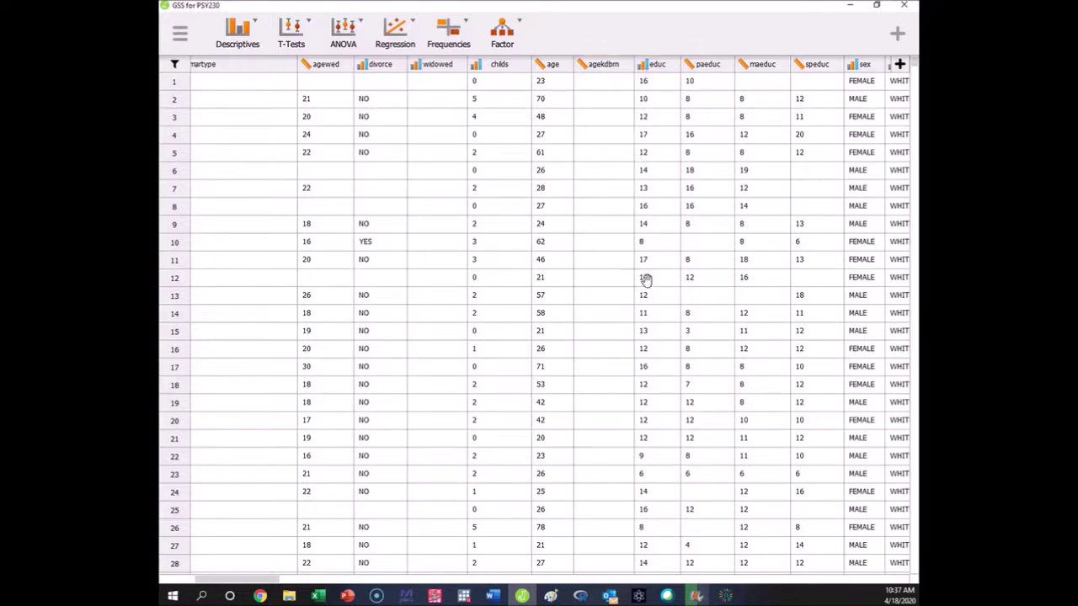
scroll(648, 278, down, 6)
scroll(648, 278, up, 6)
scroll(758, 457, right, 5)
scroll(468, 459, right, 8)
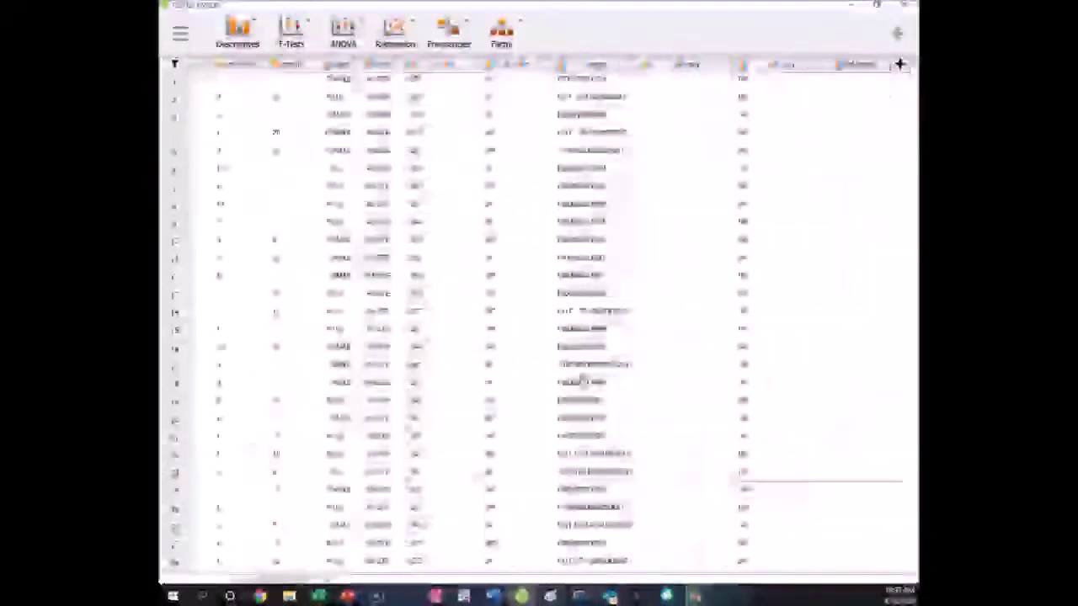
scroll(337, 345, right, 2)
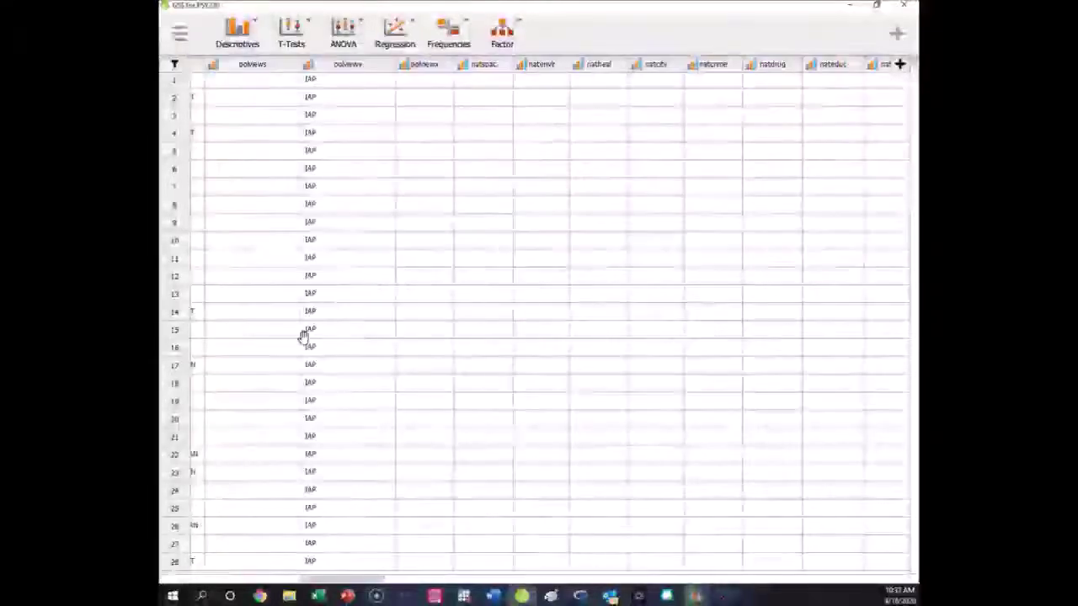
scroll(479, 335, left, 15)
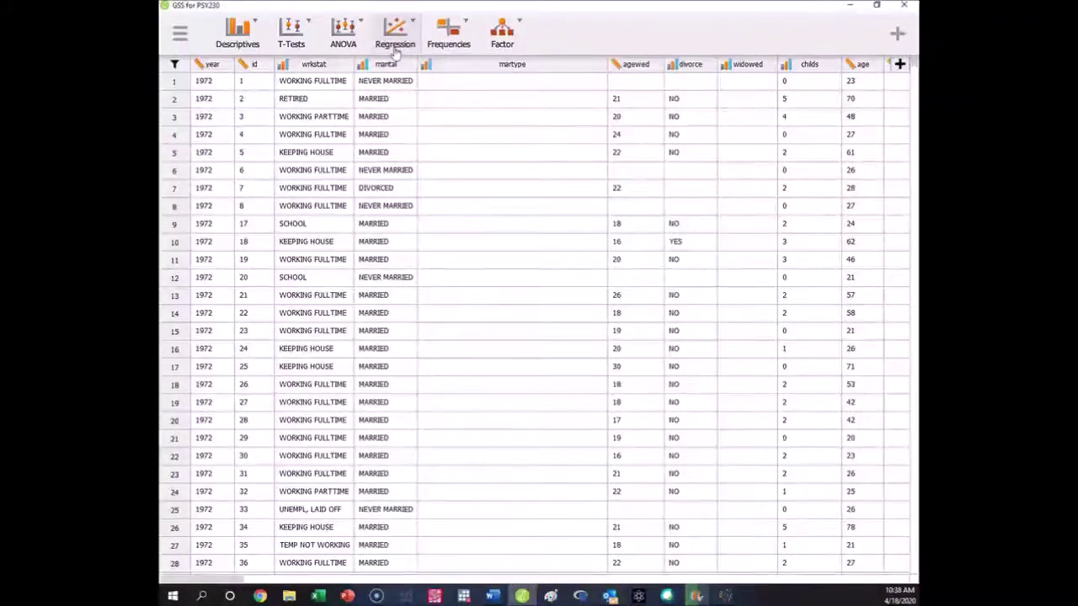
click(395, 48)
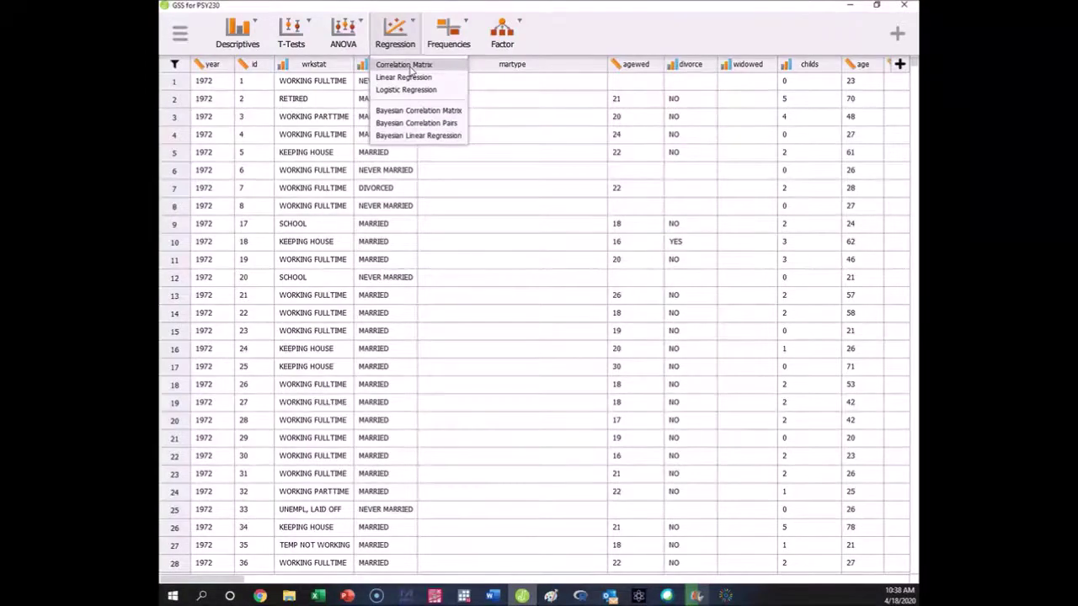
Step: Build a correlation matrix of agewed and educ (r = 0.161) and add Spearman's rho
click(410, 67)
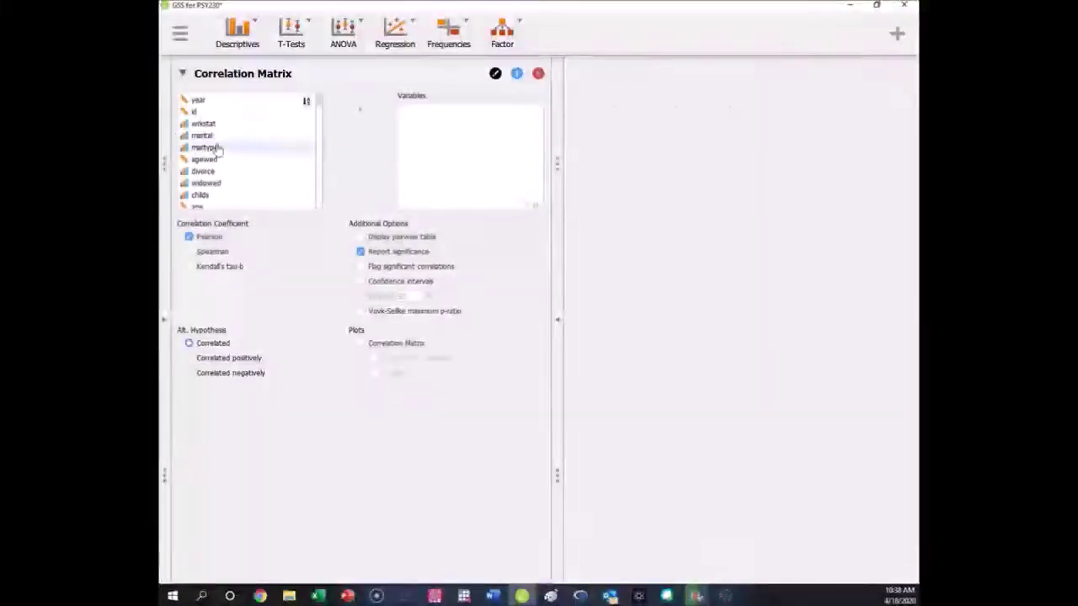
drag(242, 162, 481, 125)
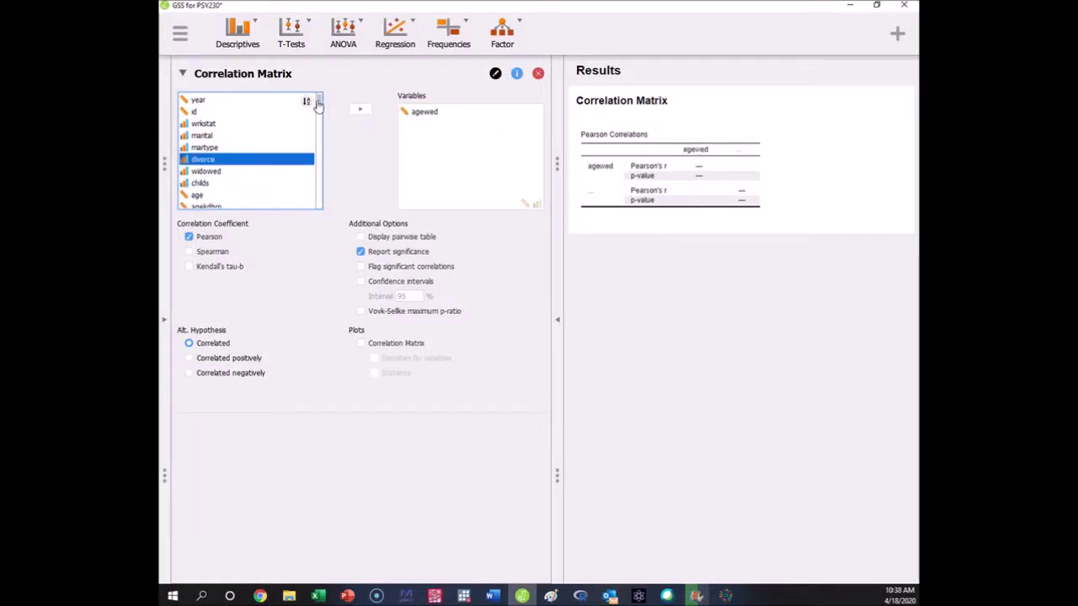
scroll(318, 103, down, 3)
drag(244, 140, 486, 137)
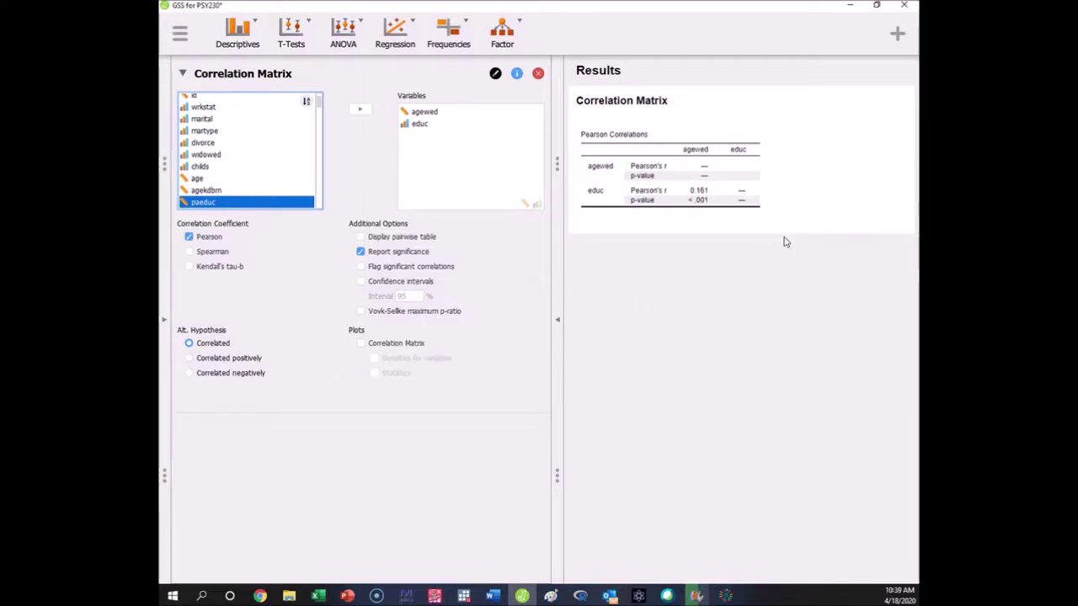
click(189, 251)
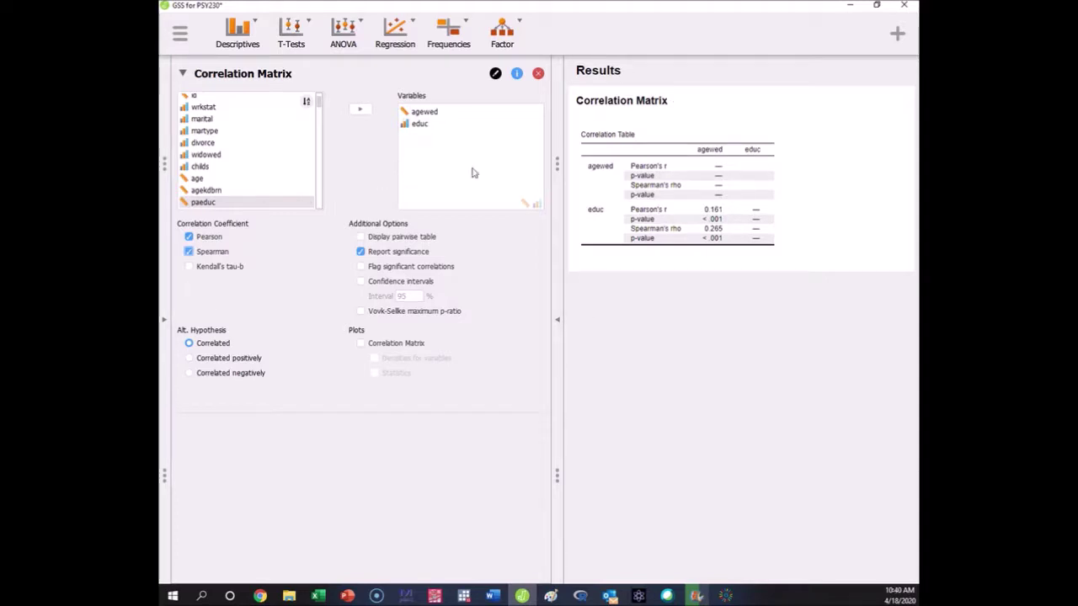
Step: Collapse the Correlation Matrix settings panel
click(225, 73)
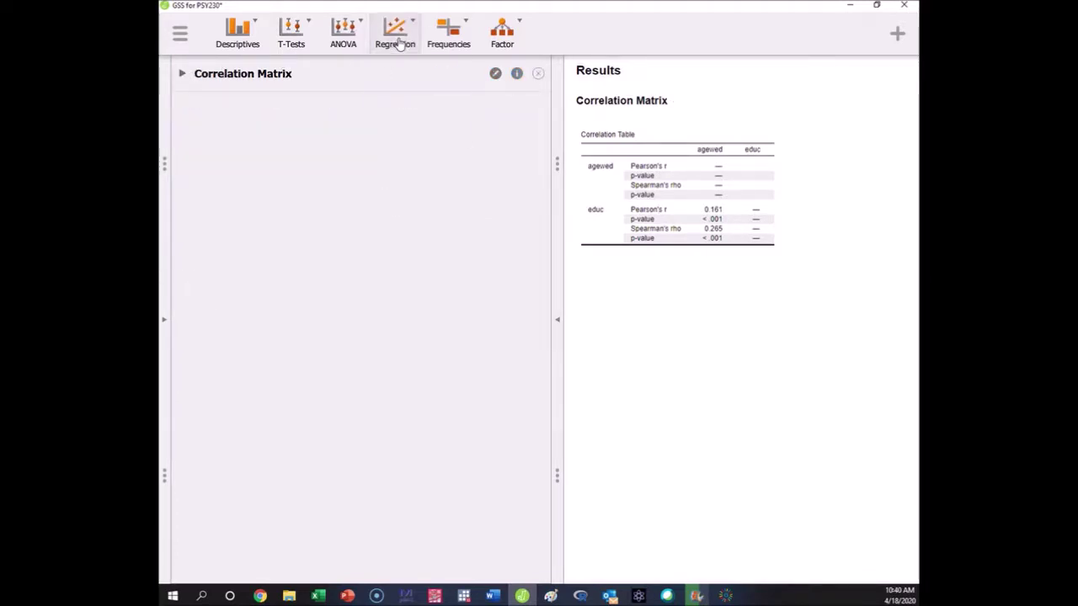
Step: Create a linear regression with educ as dependent variable and agewed as covariate
click(396, 41)
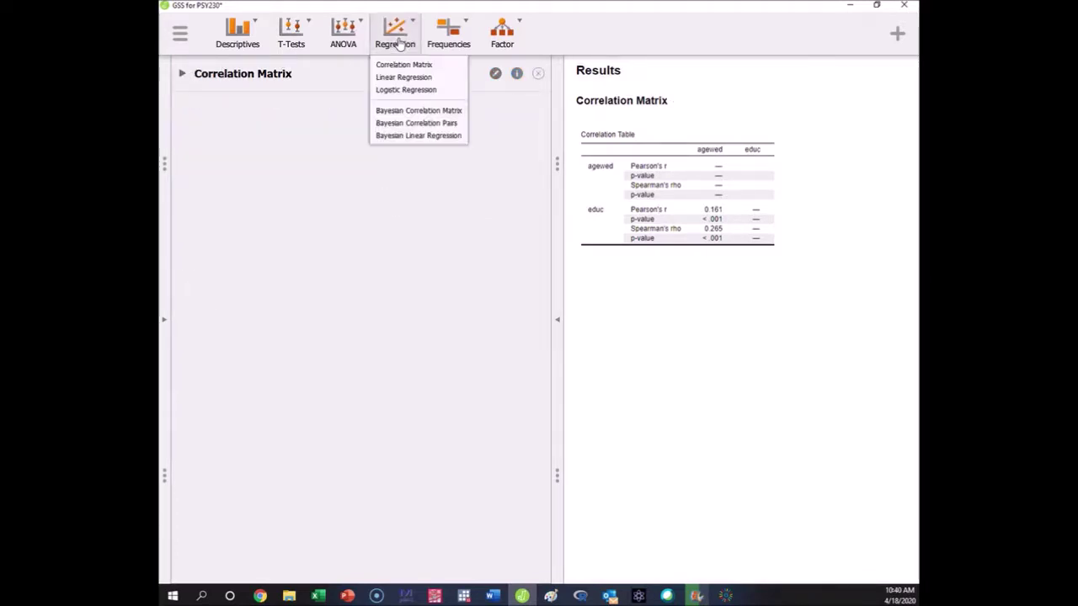
click(415, 77)
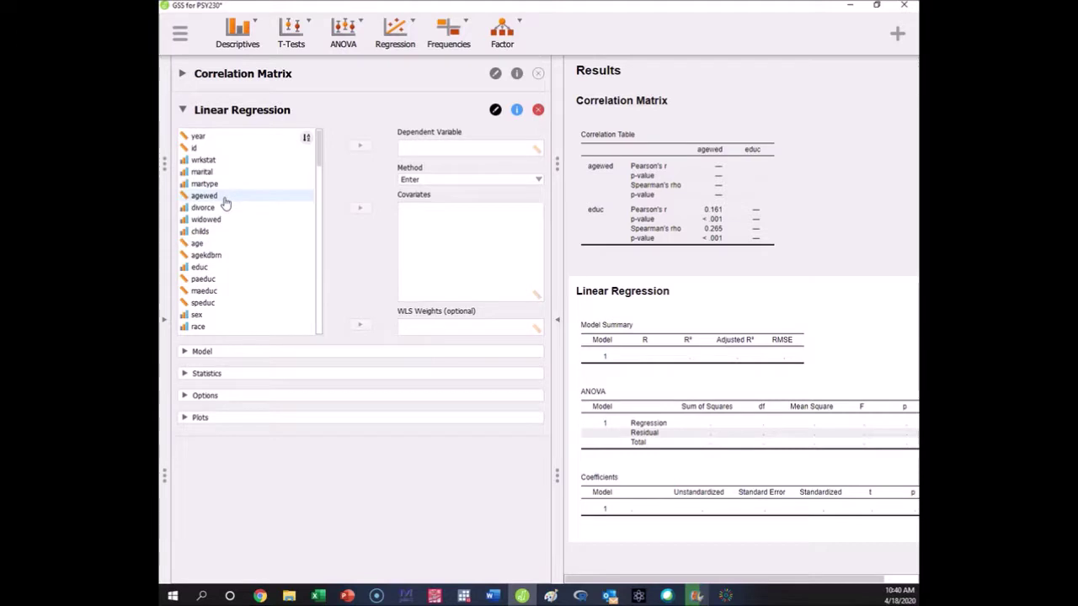
drag(225, 203, 445, 248)
drag(226, 254, 459, 150)
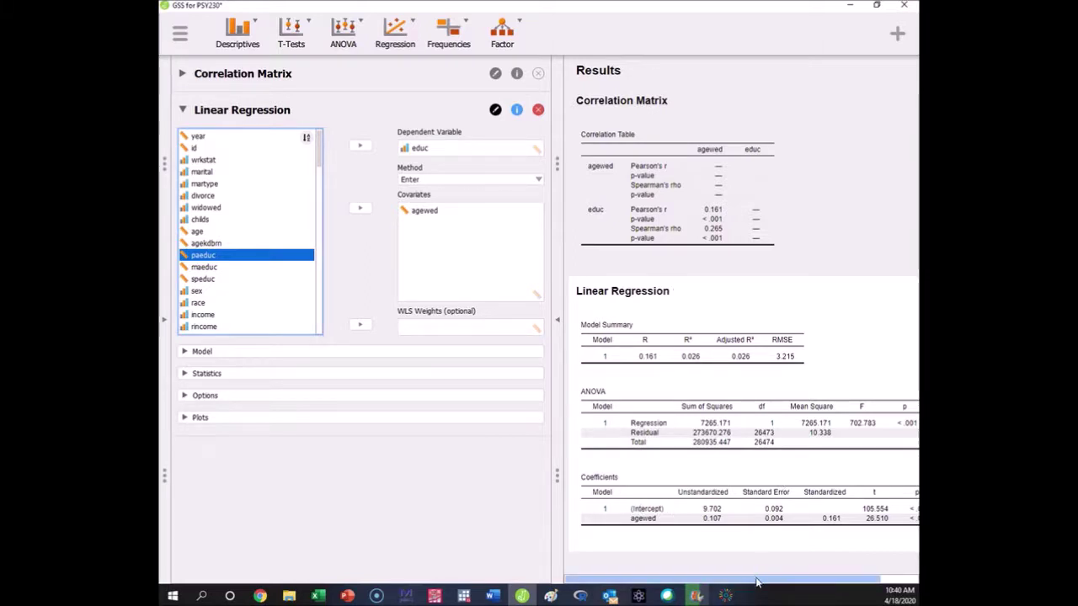
drag(756, 583, 763, 583)
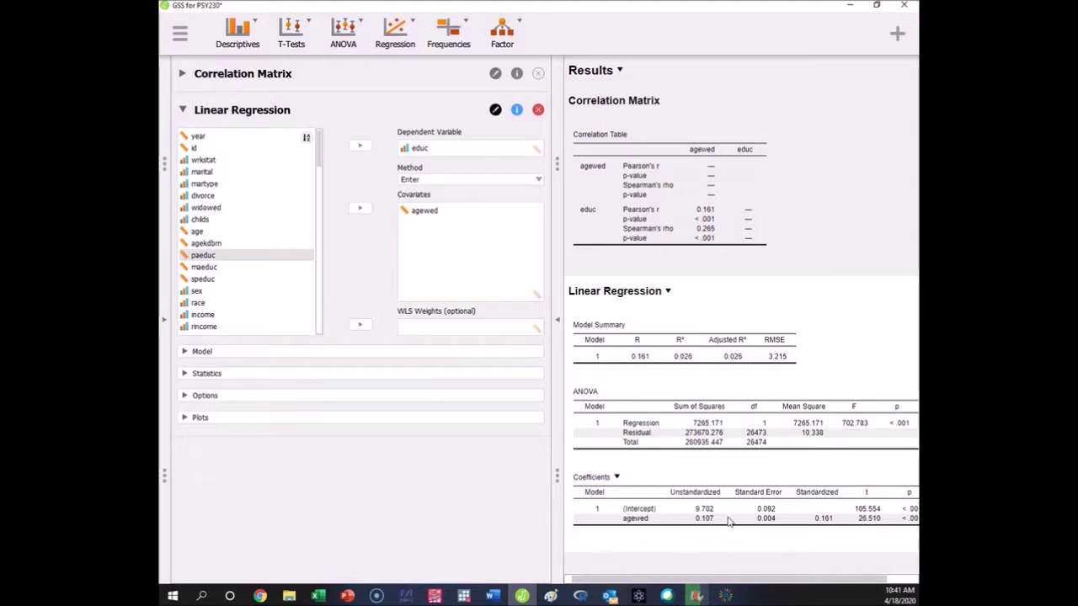
scroll(810, 576, right, 1)
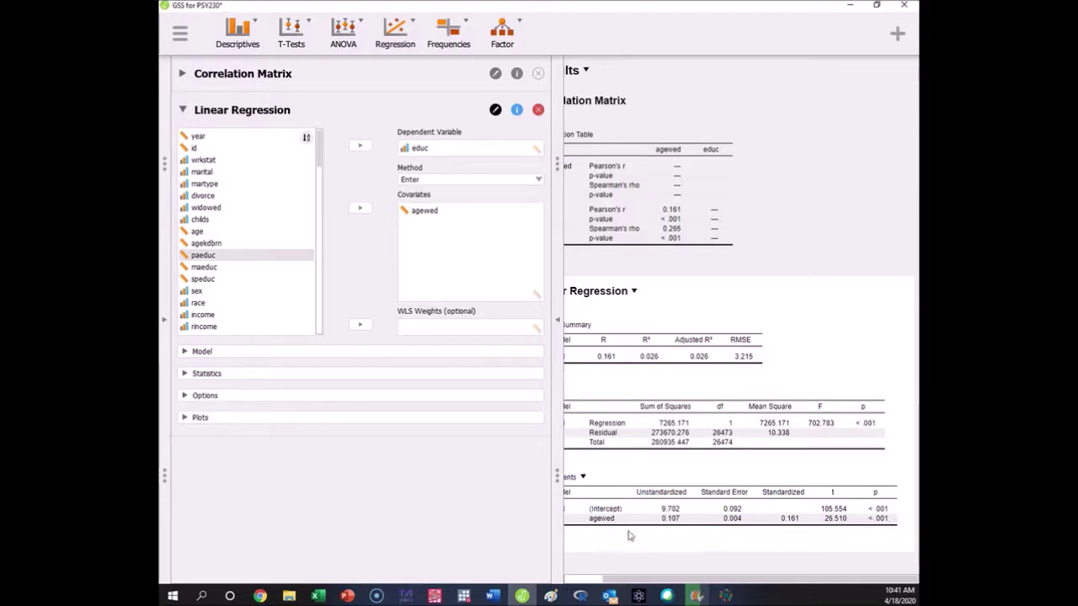
scroll(623, 513, left, 3)
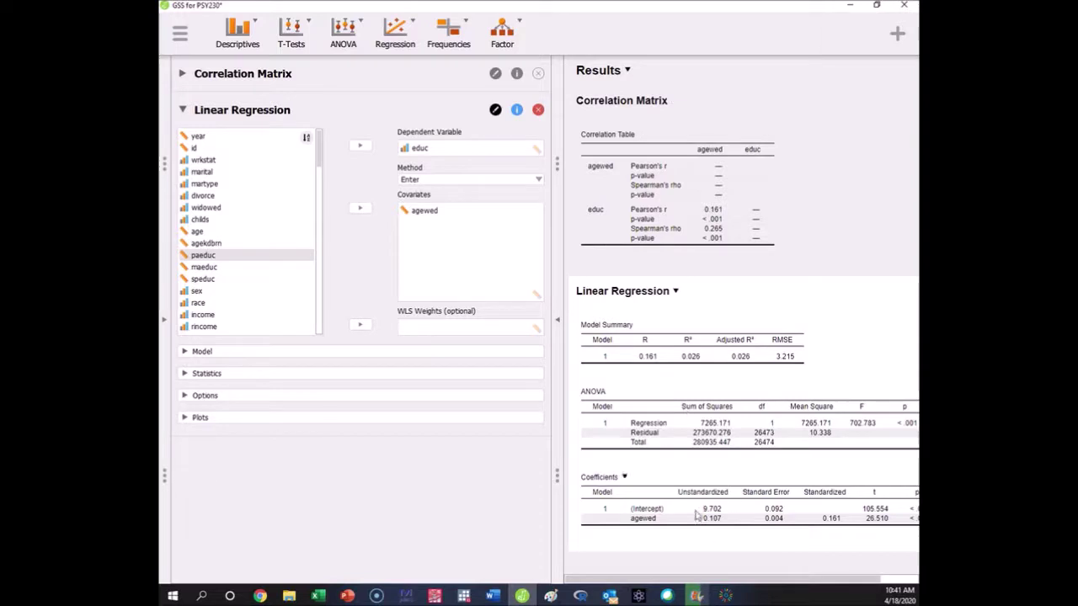
Step: Check the Model terms, then open the Statistics section and enable Descriptives
click(266, 353)
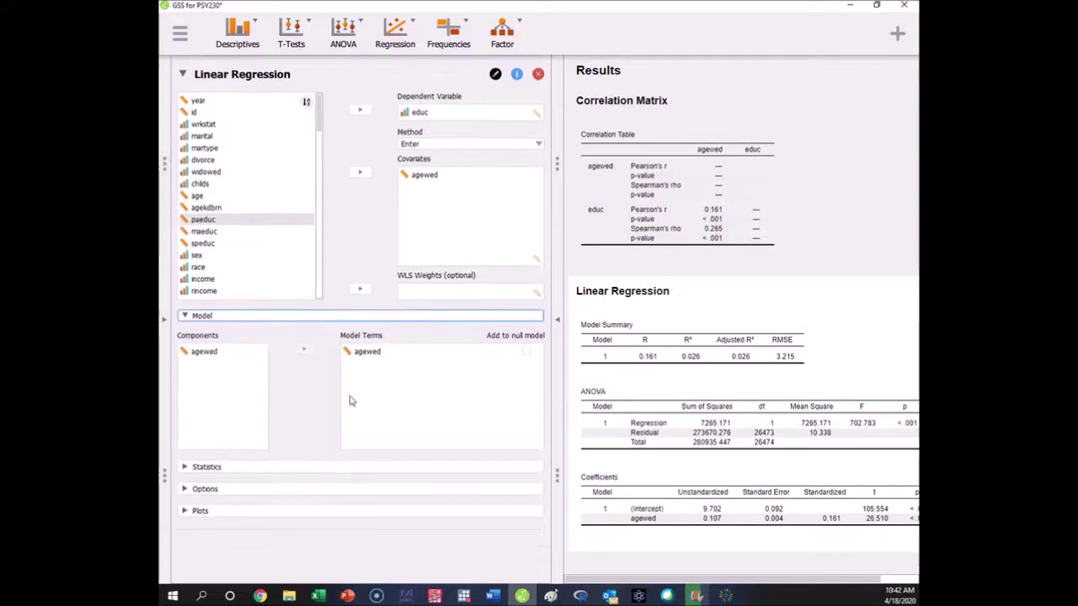
click(351, 318)
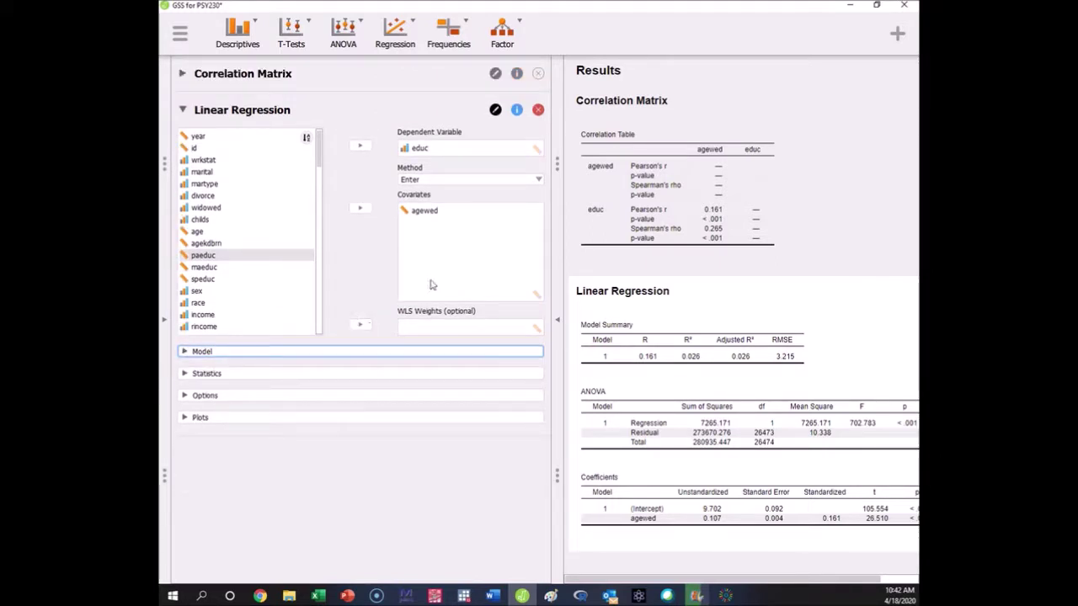
click(297, 372)
scroll(457, 383, down, 1)
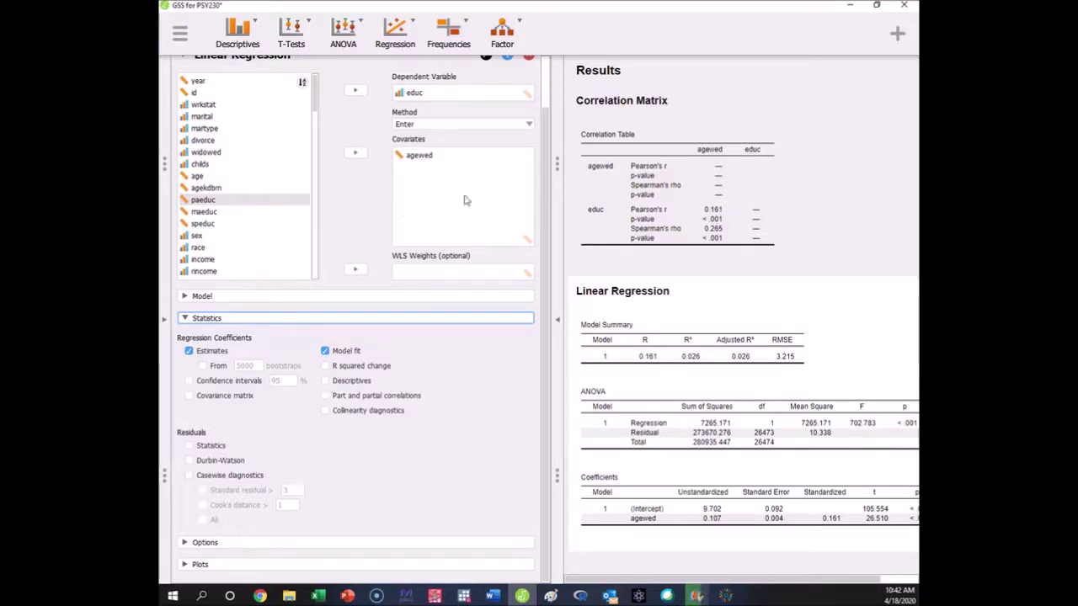
click(325, 381)
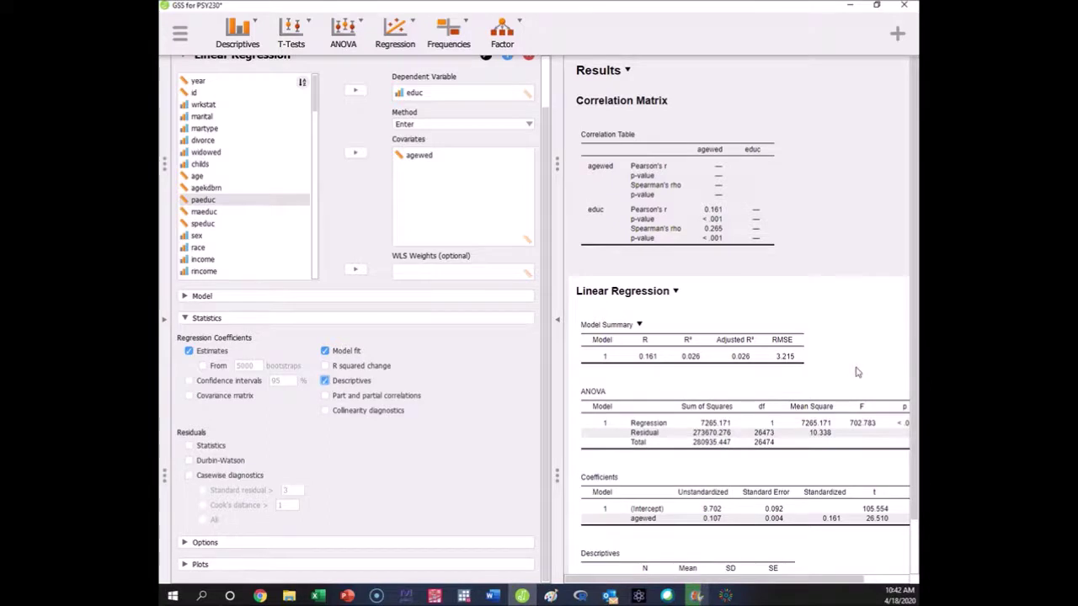
Step: Fold away the regression's Statistics section
scroll(797, 251, down, 2)
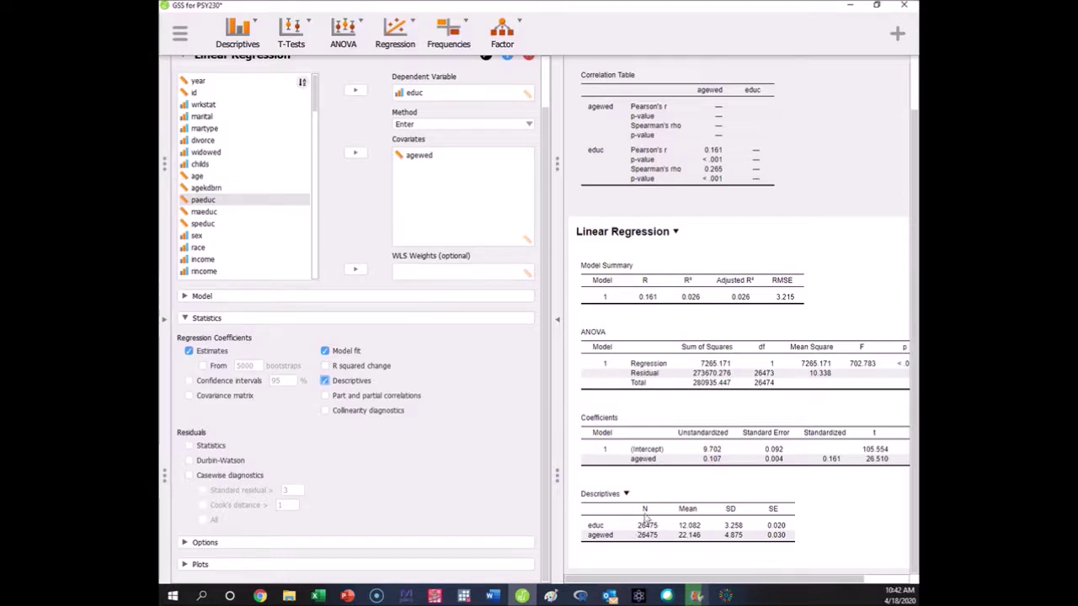
click(202, 318)
Step: Expand and collapse the Options and Plots sections of the regression
click(253, 400)
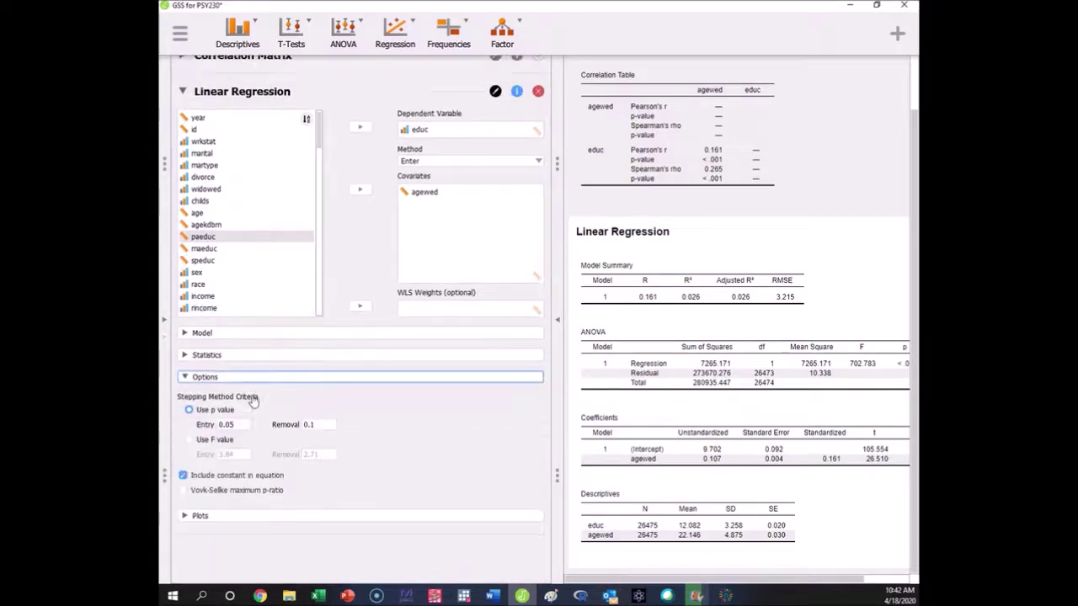
click(261, 395)
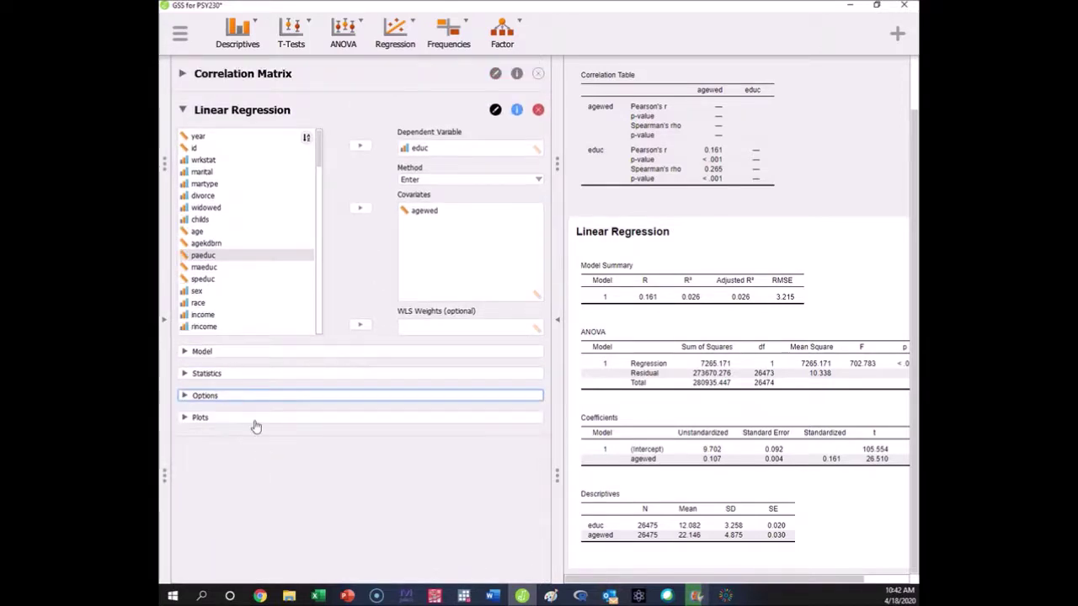
click(253, 417)
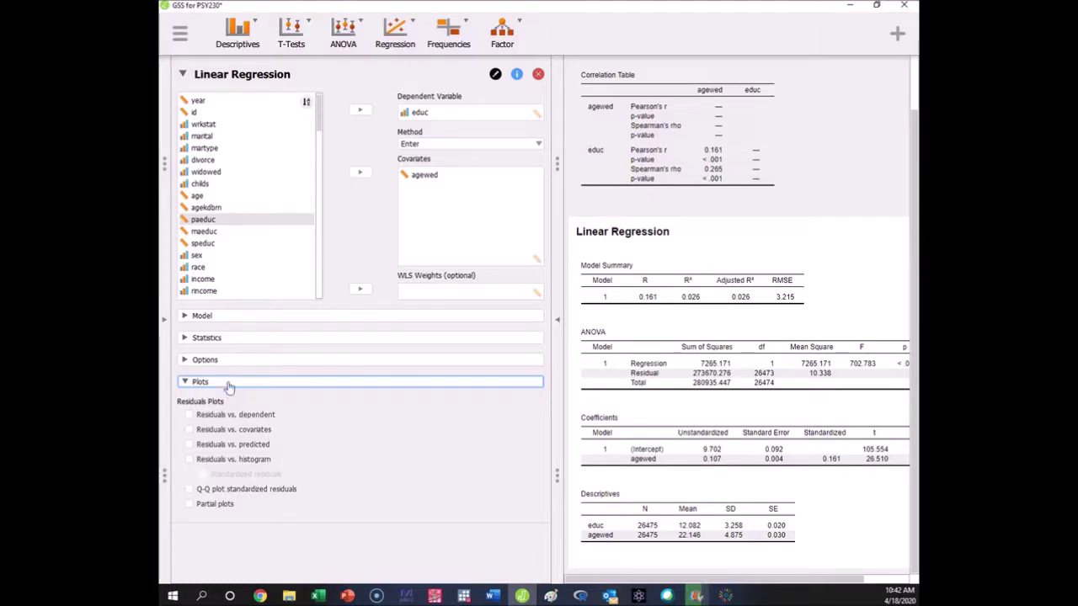
click(192, 384)
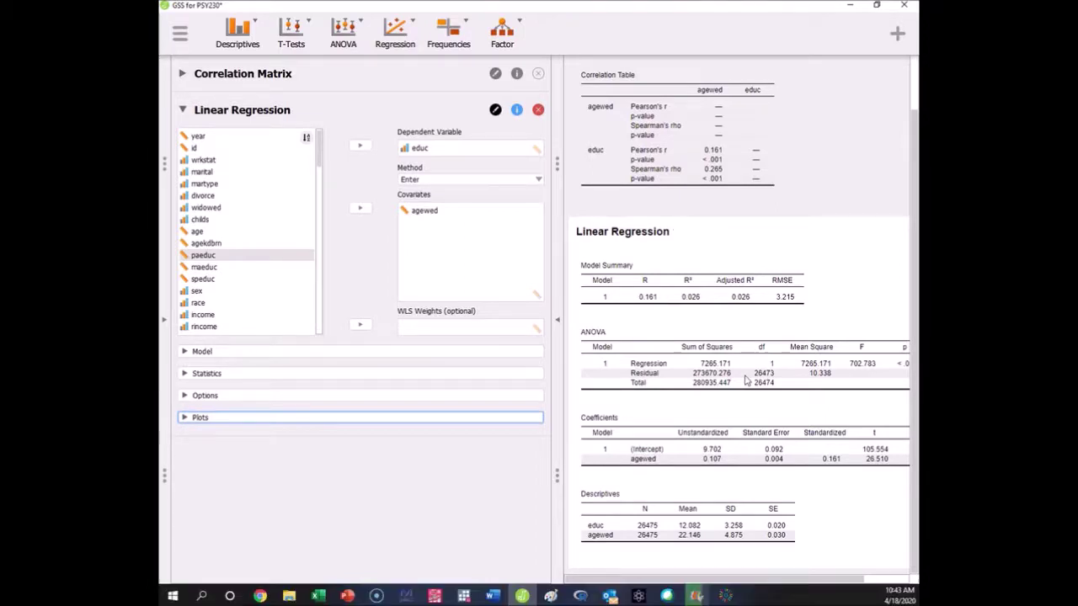
Step: Turn on screen annotation and handwrite ED = 9.702 + .107(AW) below the Plots section
key(ctrl+shift+d)
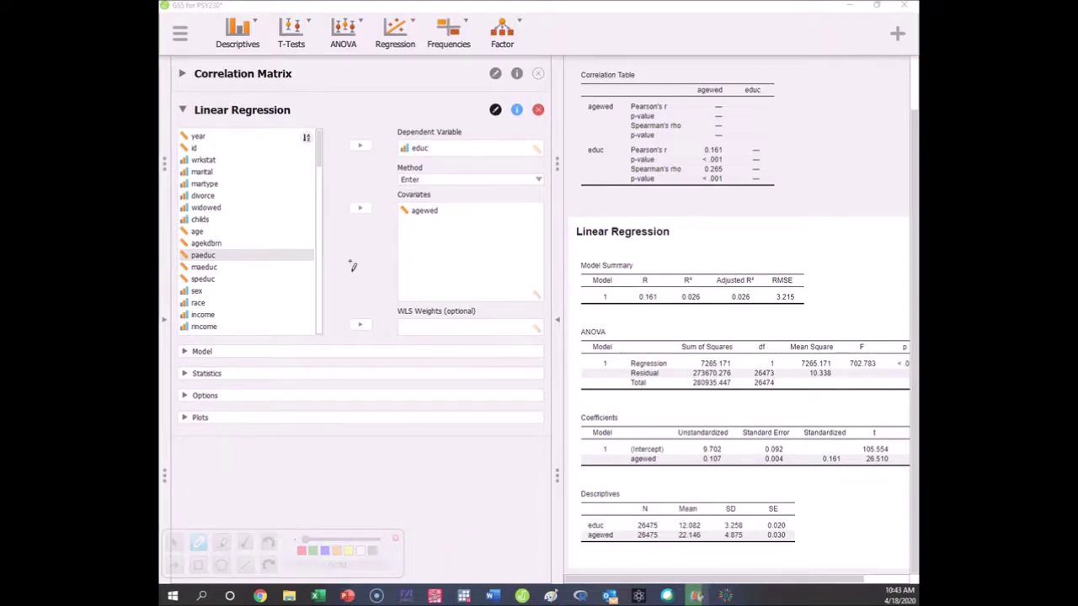
mouse_move(225, 461)
mouse_down()
mouse_move(225, 475)
mouse_move(240, 480)
mouse_move(229, 473)
mouse_move(244, 472)
mouse_move(253, 451)
mouse_move(261, 477)
mouse_move(301, 454)
mouse_move(308, 468)
mouse_up()
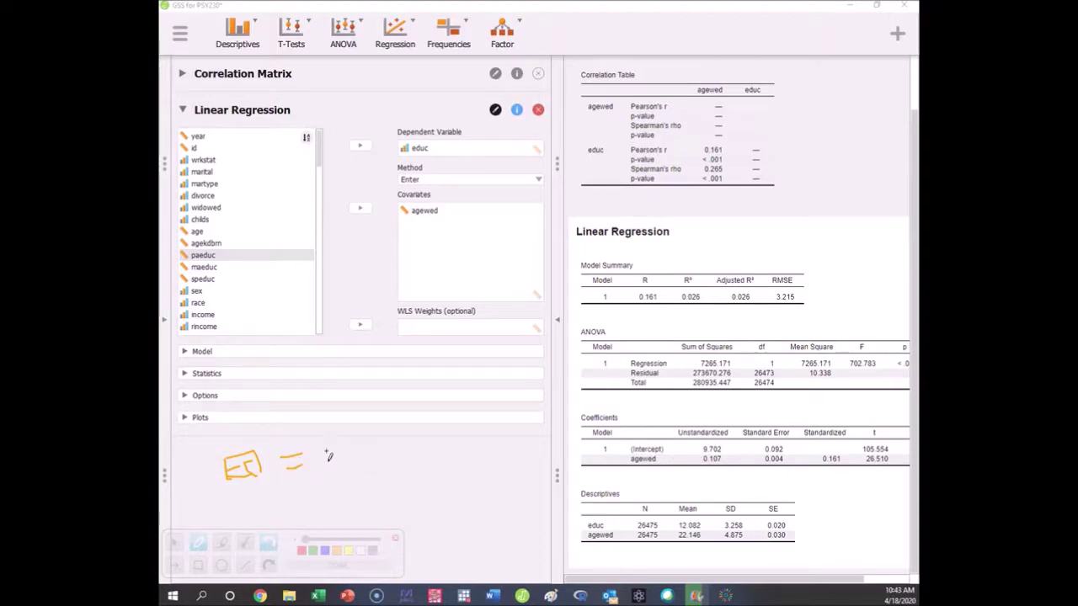
mouse_move(320, 447)
mouse_down()
mouse_move(325, 478)
mouse_move(338, 449)
mouse_move(354, 459)
mouse_move(346, 477)
mouse_move(364, 460)
mouse_move(361, 474)
mouse_move(378, 473)
mouse_move(372, 456)
mouse_move(361, 464)
mouse_move(398, 453)
mouse_move(399, 481)
mouse_up()
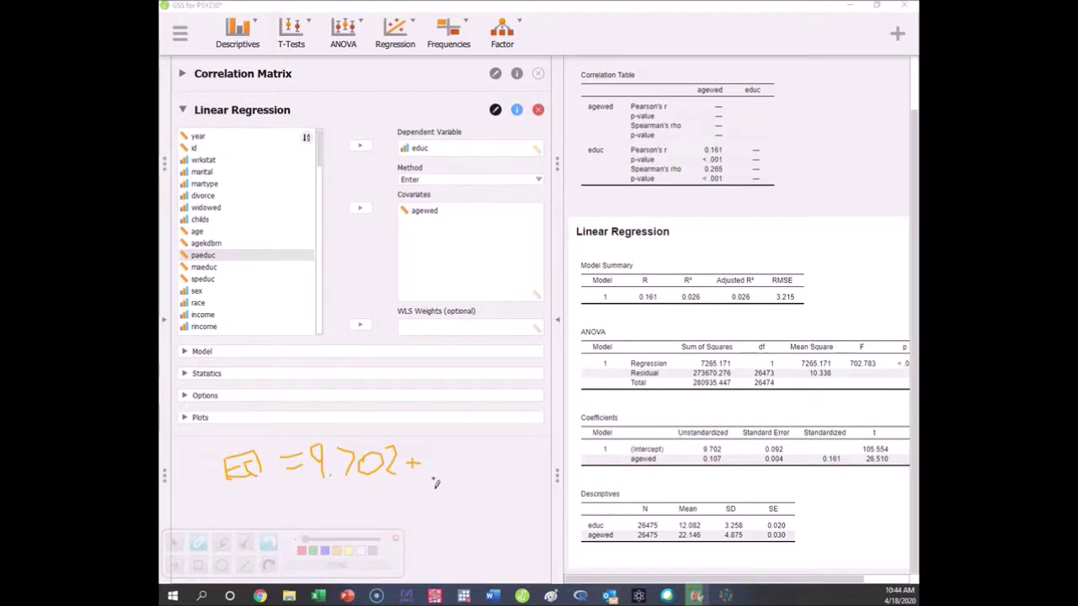
mouse_move(440, 460)
mouse_down()
mouse_move(446, 489)
mouse_move(461, 489)
mouse_move(467, 472)
mouse_move(454, 466)
mouse_move(475, 485)
mouse_up()
mouse_move(496, 454)
mouse_down()
mouse_move(494, 496)
mouse_move(519, 479)
mouse_up()
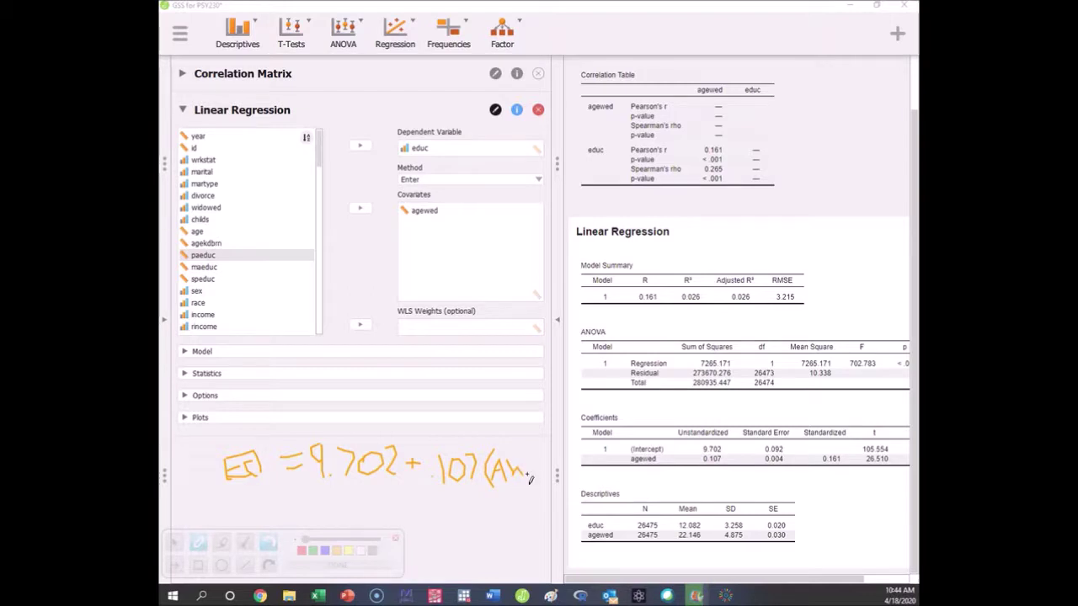
drag(529, 459, 523, 481)
drag(526, 441, 538, 482)
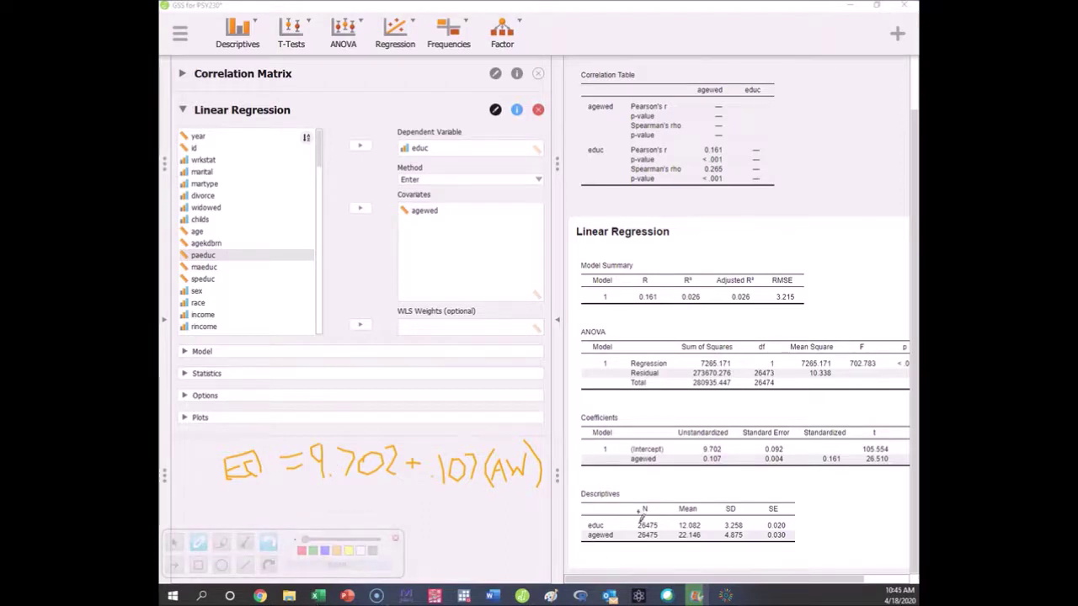
Step: Underline the equation, arrow the intercept and agewed coefficients to it, and link the circled educ and agewed to ED and AW
drag(234, 498, 539, 497)
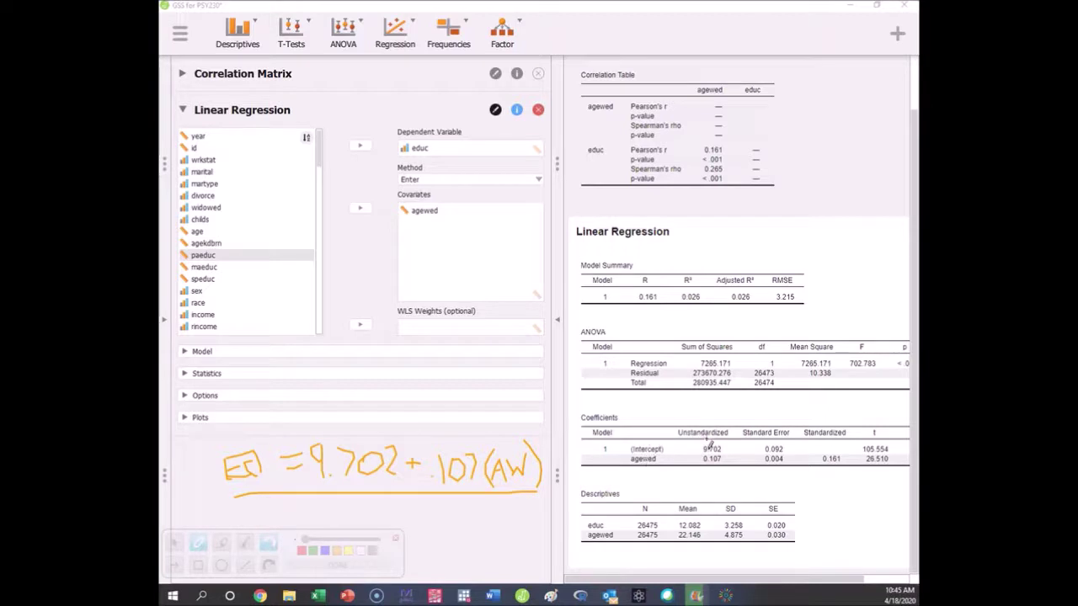
mouse_move(709, 441)
mouse_down()
mouse_move(642, 403)
mouse_move(572, 399)
mouse_move(406, 436)
mouse_up()
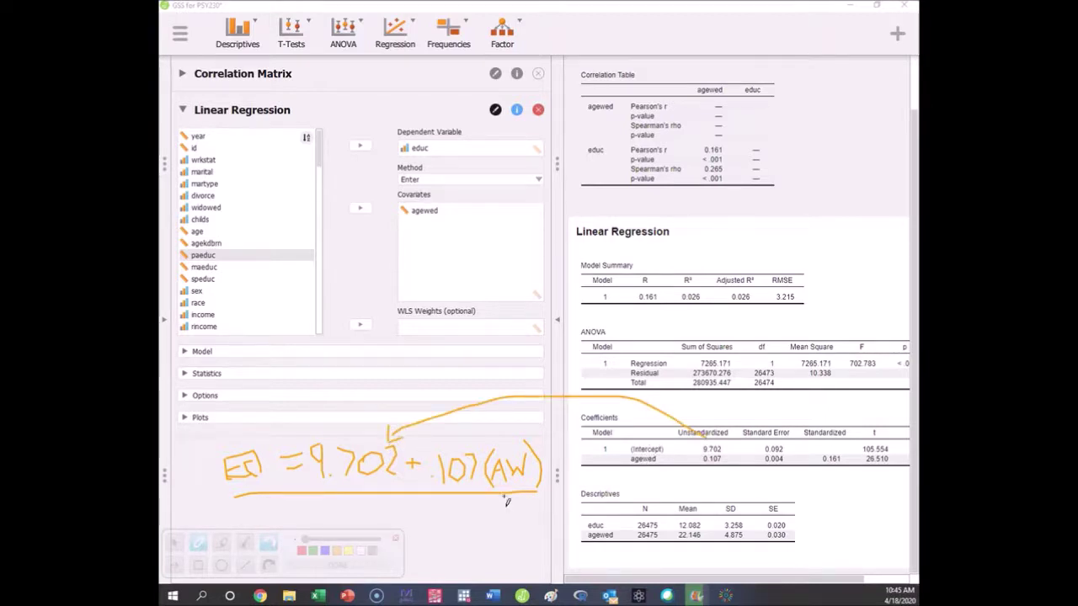
mouse_move(706, 459)
mouse_down()
mouse_move(638, 438)
mouse_move(498, 429)
mouse_move(468, 446)
mouse_move(476, 460)
mouse_move(493, 438)
mouse_up()
mouse_move(237, 438)
mouse_down()
mouse_move(215, 468)
mouse_move(223, 492)
mouse_move(272, 495)
mouse_move(290, 463)
mouse_move(262, 433)
mouse_move(239, 431)
mouse_move(229, 446)
mouse_move(302, 382)
mouse_move(363, 188)
mouse_move(405, 120)
mouse_move(434, 123)
mouse_move(460, 143)
mouse_move(464, 166)
mouse_move(427, 168)
mouse_move(404, 150)
mouse_up()
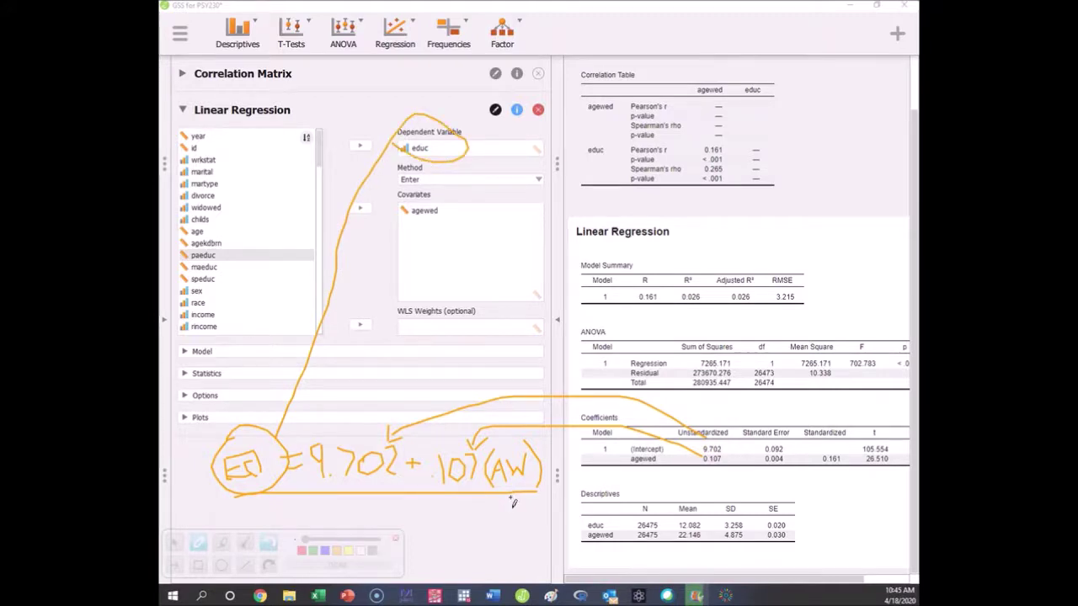
mouse_move(496, 503)
mouse_down()
mouse_move(535, 505)
mouse_move(496, 517)
mouse_move(532, 506)
mouse_move(506, 515)
mouse_move(551, 518)
mouse_move(585, 474)
mouse_move(578, 438)
mouse_move(532, 337)
mouse_move(457, 253)
mouse_move(391, 216)
mouse_move(393, 201)
mouse_move(441, 200)
mouse_move(436, 232)
mouse_up()
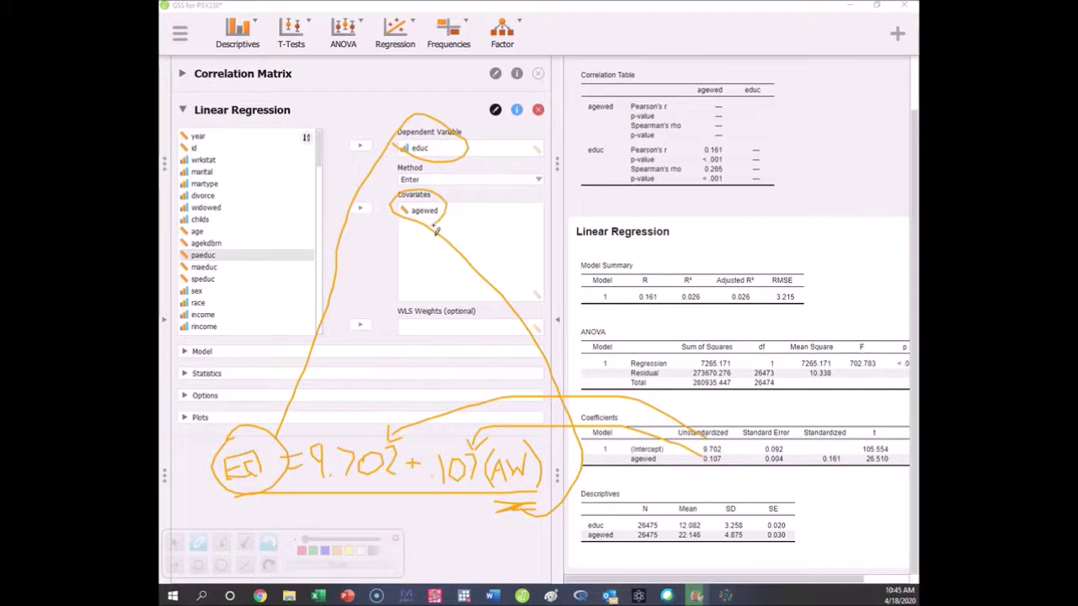